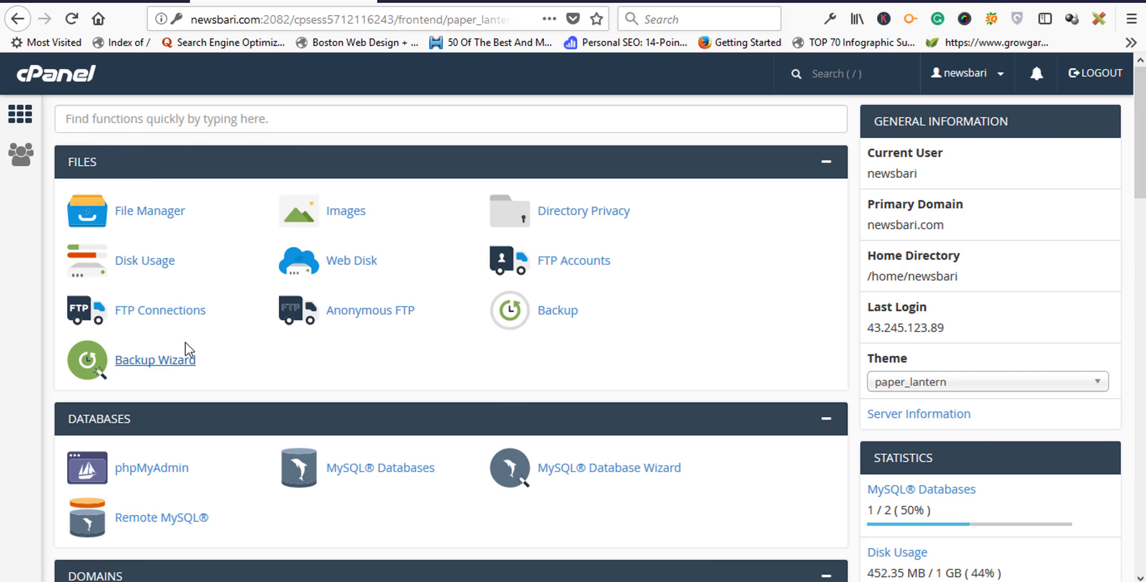
# - Open wp-config.php from the public_html folder in File Manager's text editor, accepting the encoding notice
pyautogui.click(148, 214)
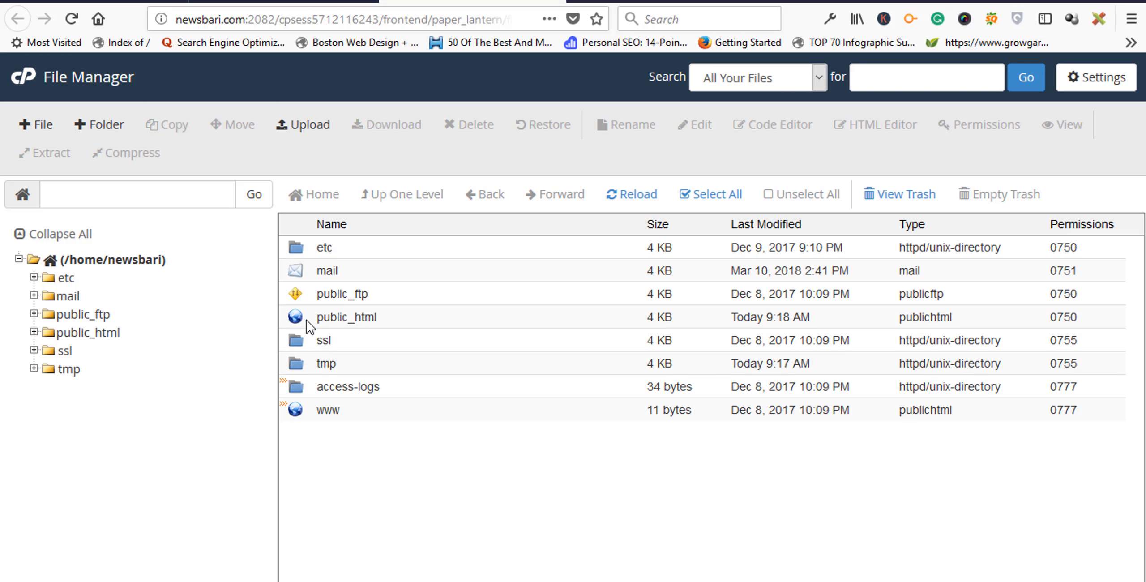
pyautogui.doubleClick(307, 321)
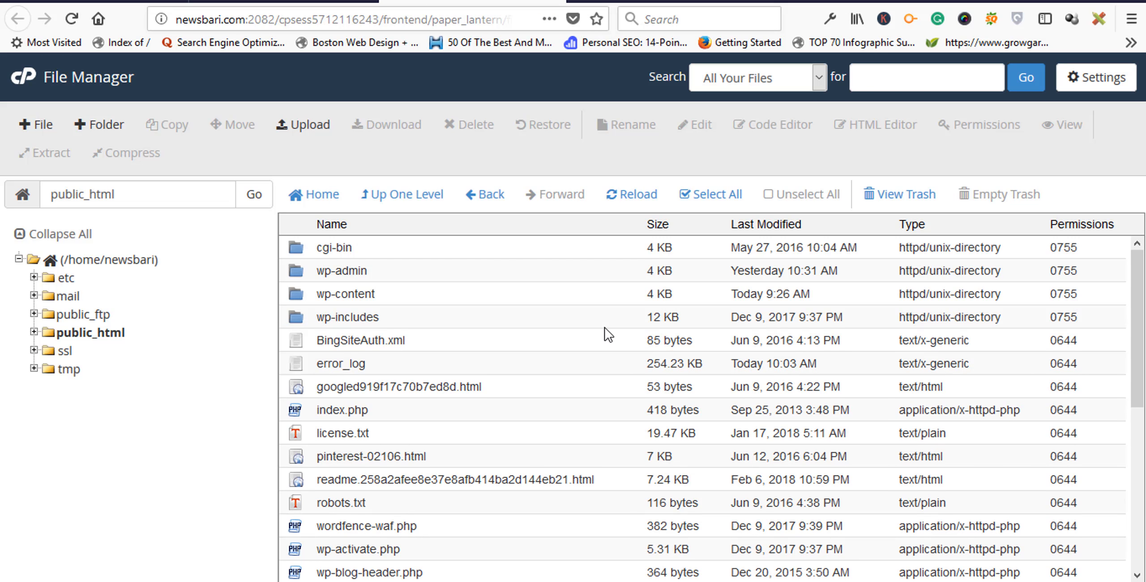
pyautogui.scroll(-7, 456, 482)
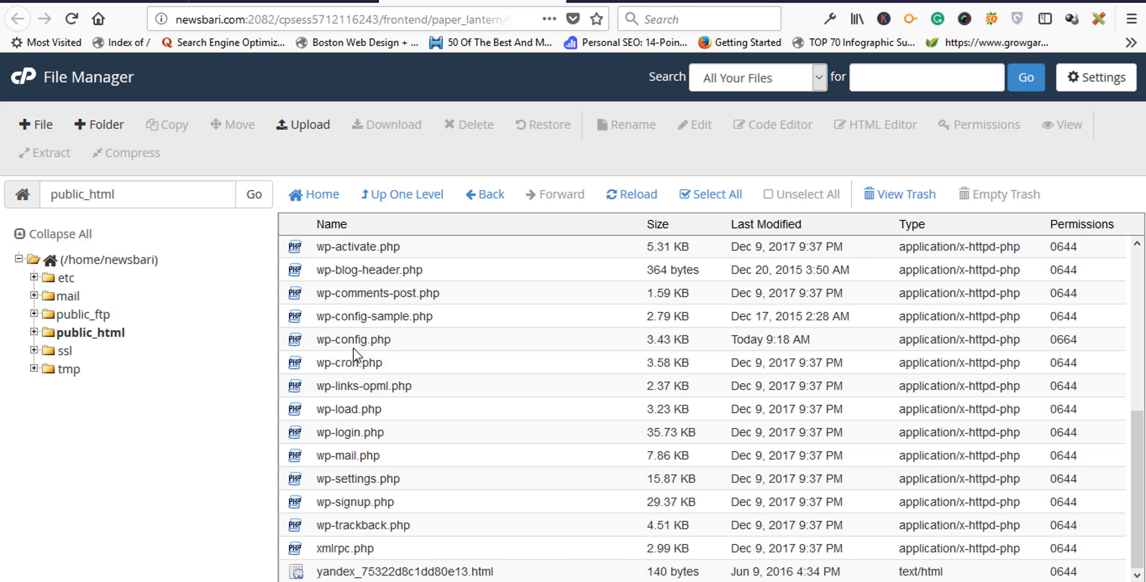
pyautogui.click(679, 336)
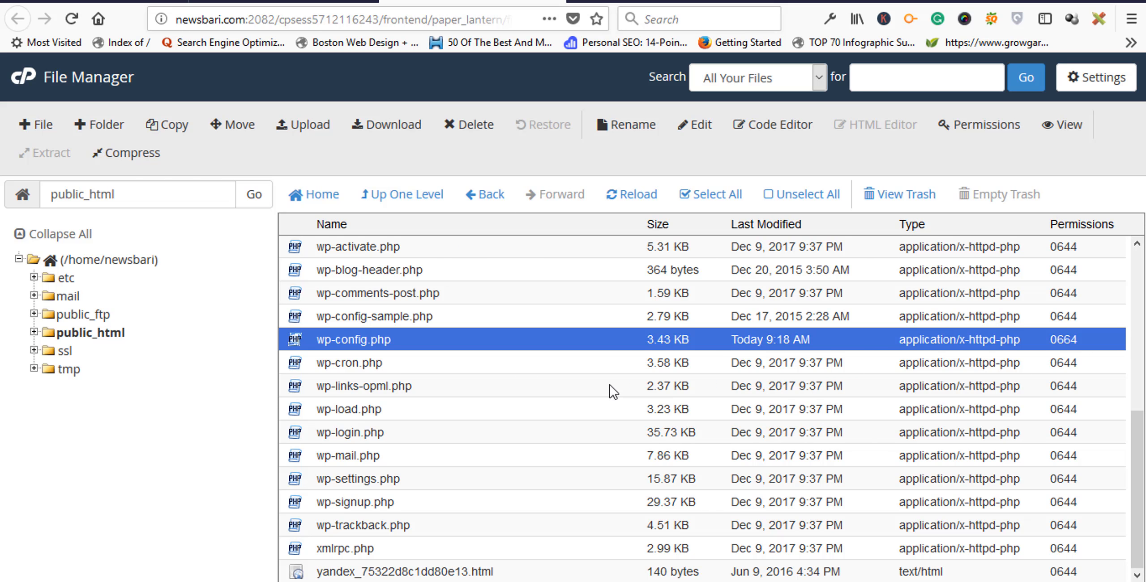
pyautogui.click(702, 130)
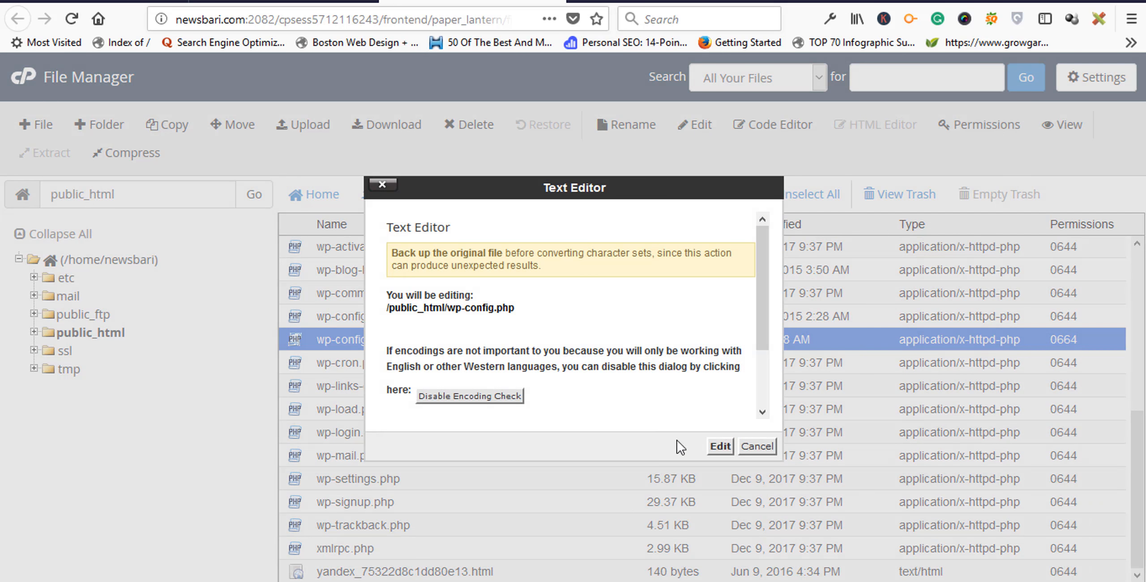
pyautogui.click(720, 446)
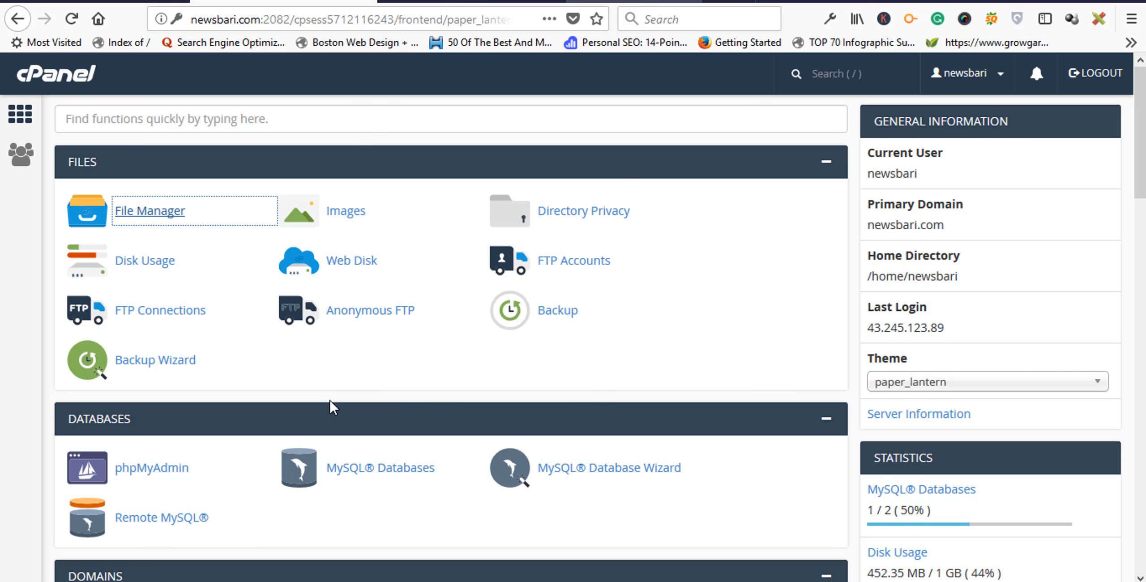
# - Open the MySQL Databases page from the cPanel home page's Databases section
pyautogui.scroll(-4, 330, 402)
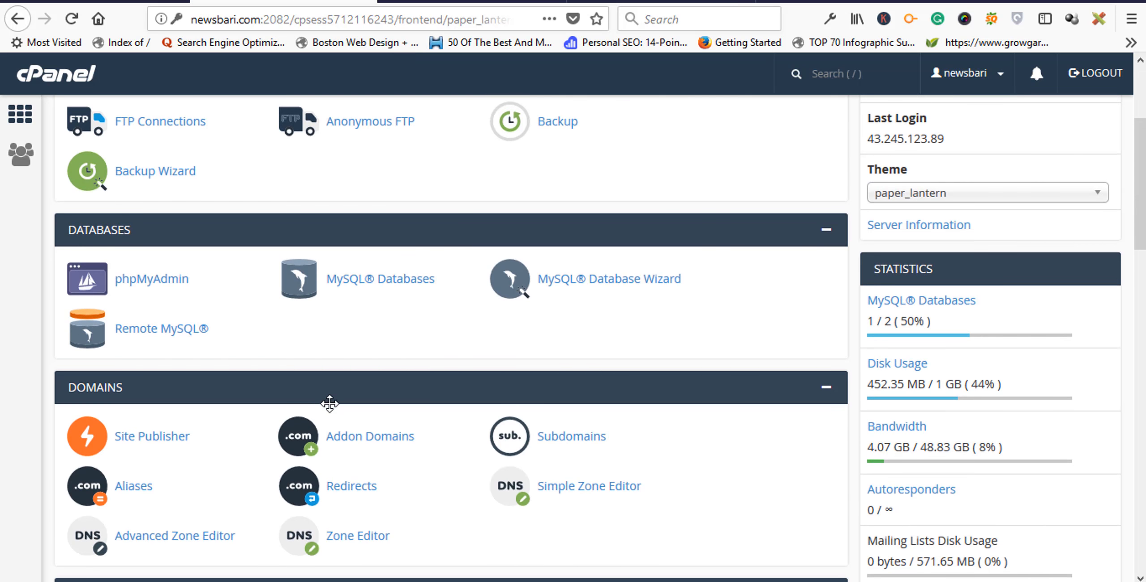
pyautogui.click(376, 289)
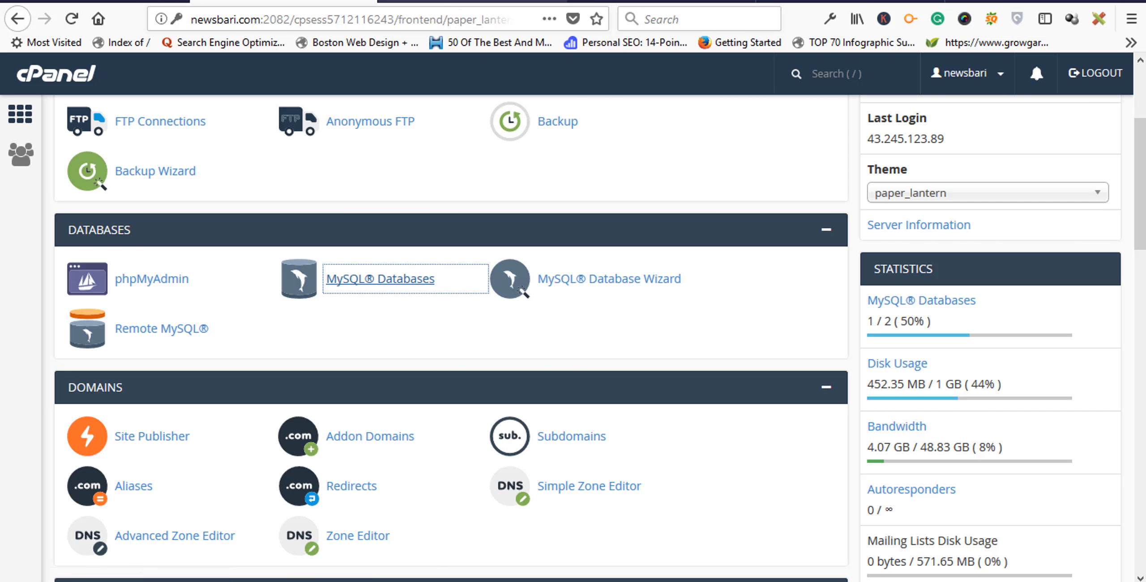
pyautogui.click(359, 1)
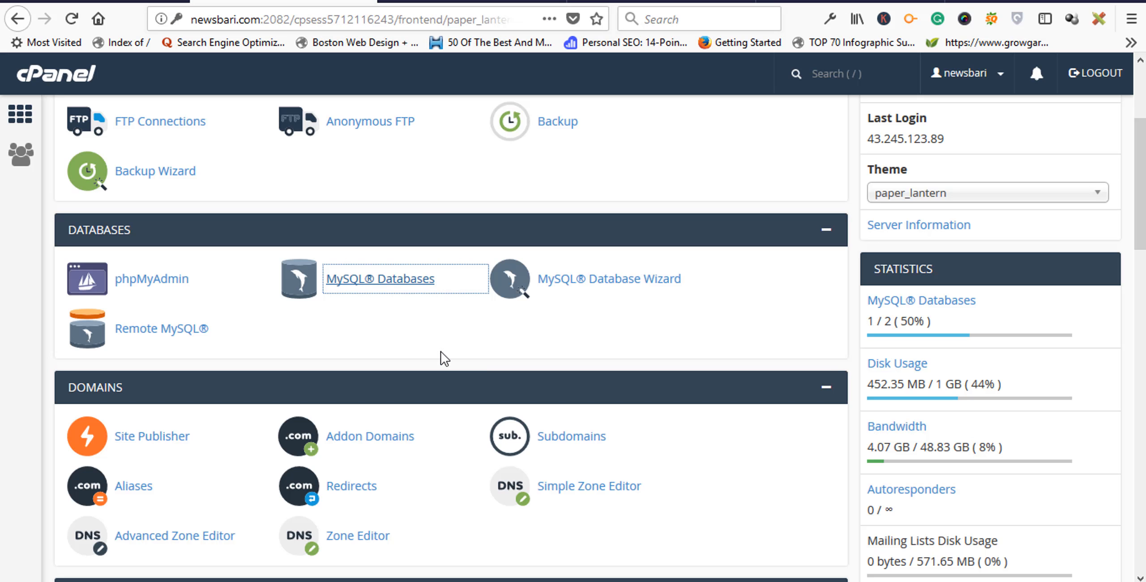
pyautogui.click(462, 2)
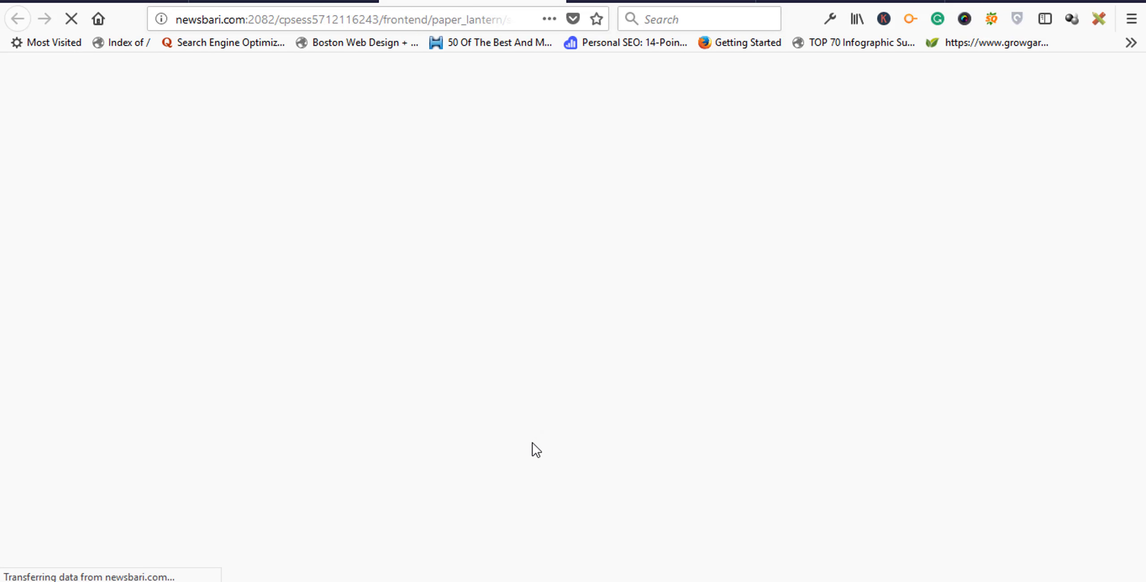
# - Examine the Current Databases list for the site's database name and its privileged user
pyautogui.scroll(-15, 366, 467)
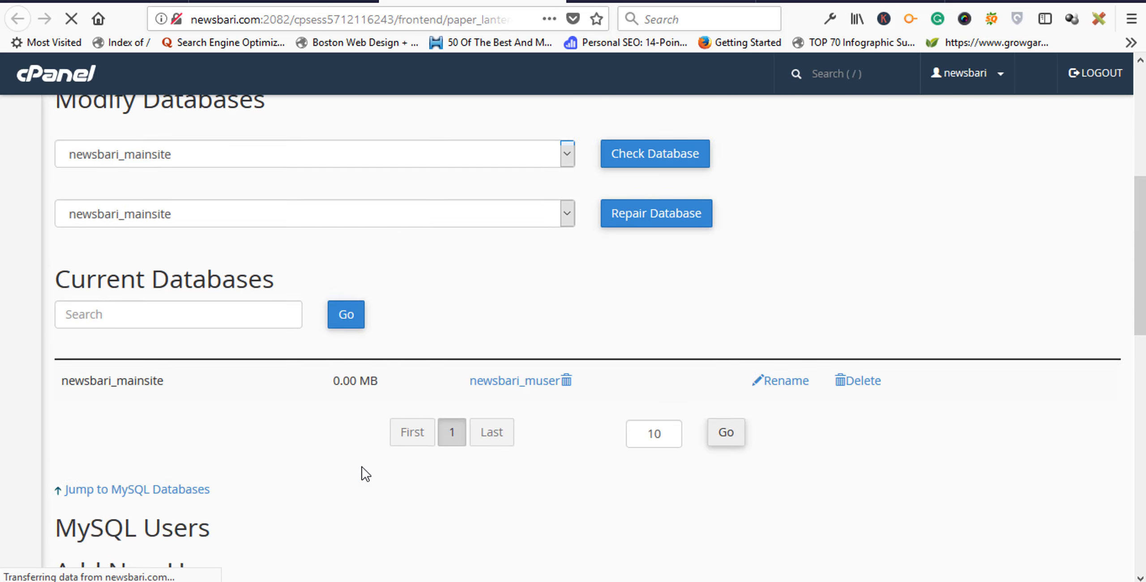
pyautogui.scroll(8, 366, 479)
pyautogui.scroll(9, 366, 499)
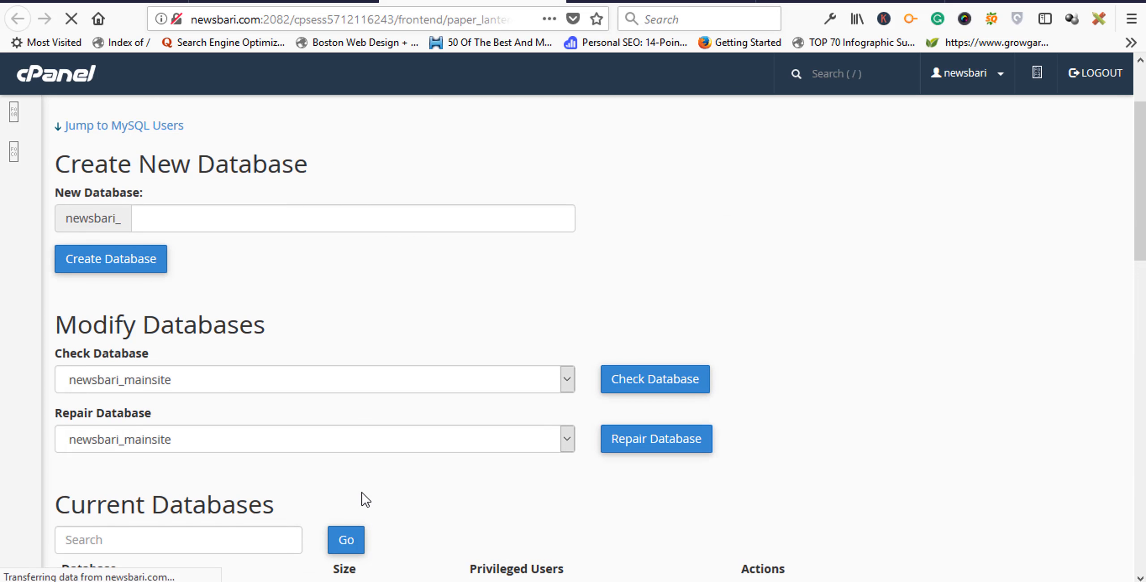
pyautogui.scroll(-7, 314, 488)
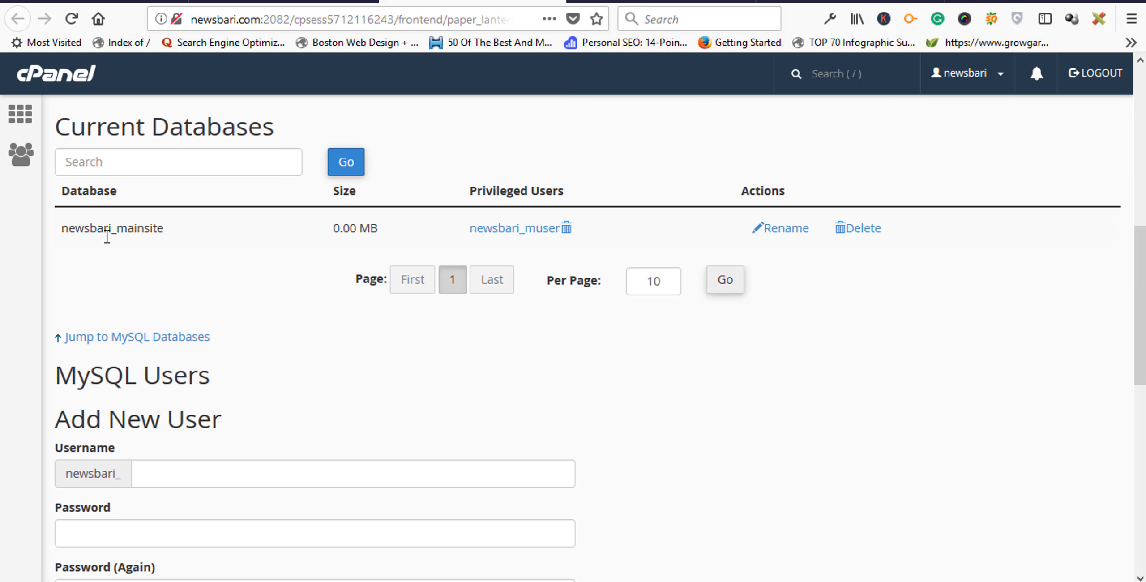
pyautogui.moveTo(136, 229); pyautogui.dragTo(381, 228)
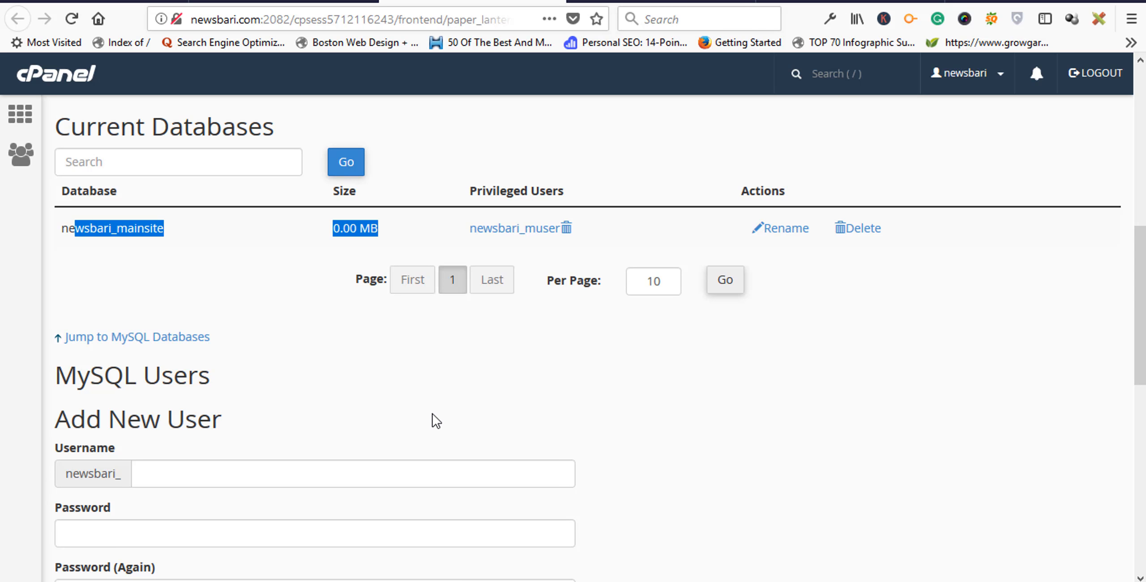
pyautogui.click(111, 222)
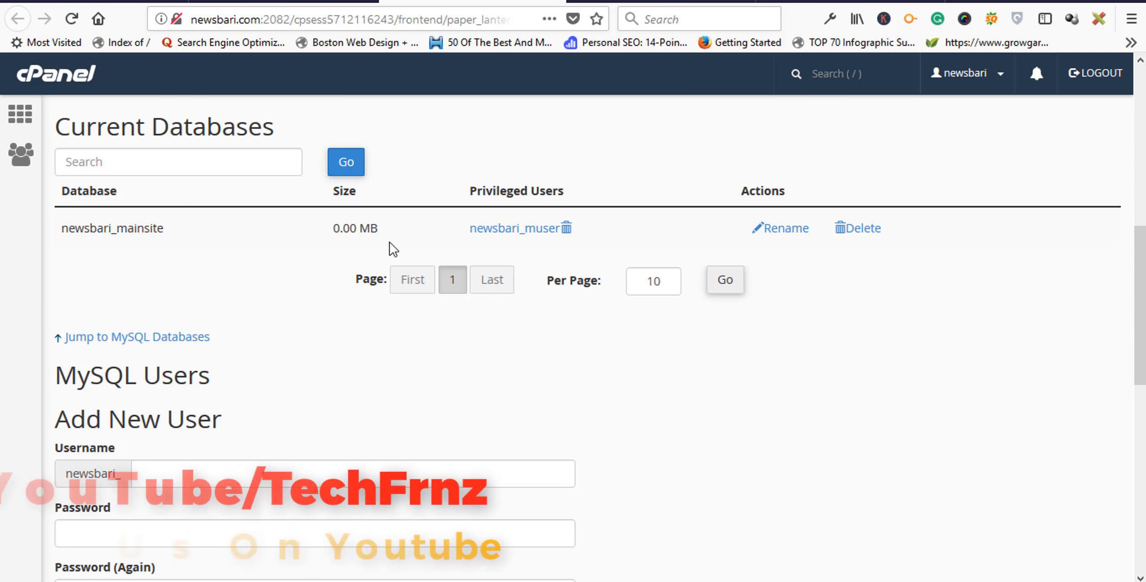
# - Check the DB_NAME, DB_USER and DB_PASSWORD values defined in wp-config.php
pyautogui.click(851, 1)
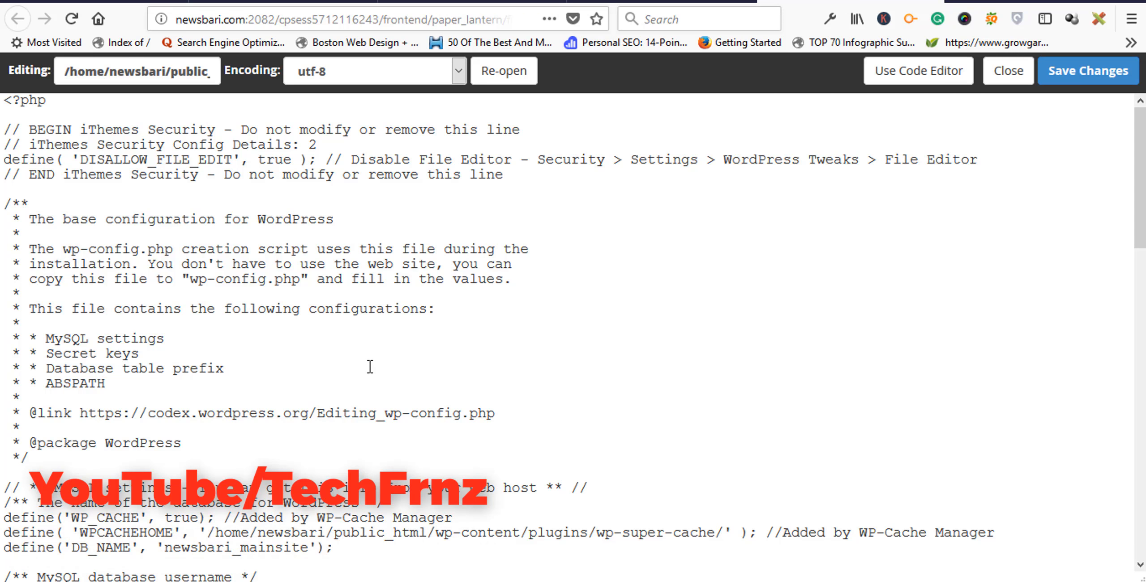
pyautogui.scroll(-9, 370, 366)
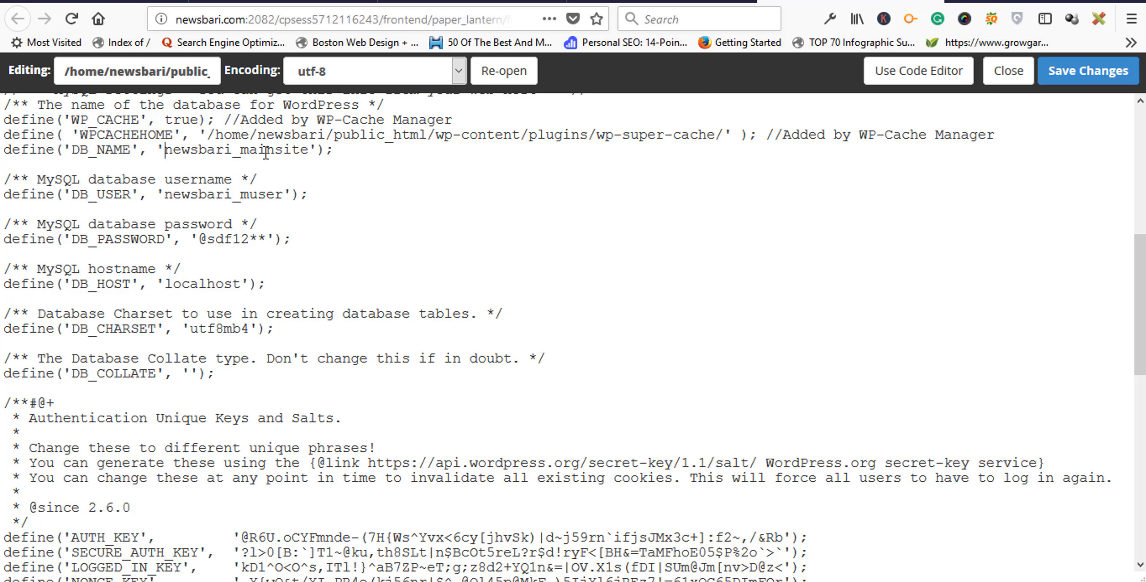
pyautogui.moveTo(168, 149); pyautogui.dragTo(319, 149)
pyautogui.moveTo(164, 194); pyautogui.dragTo(284, 194)
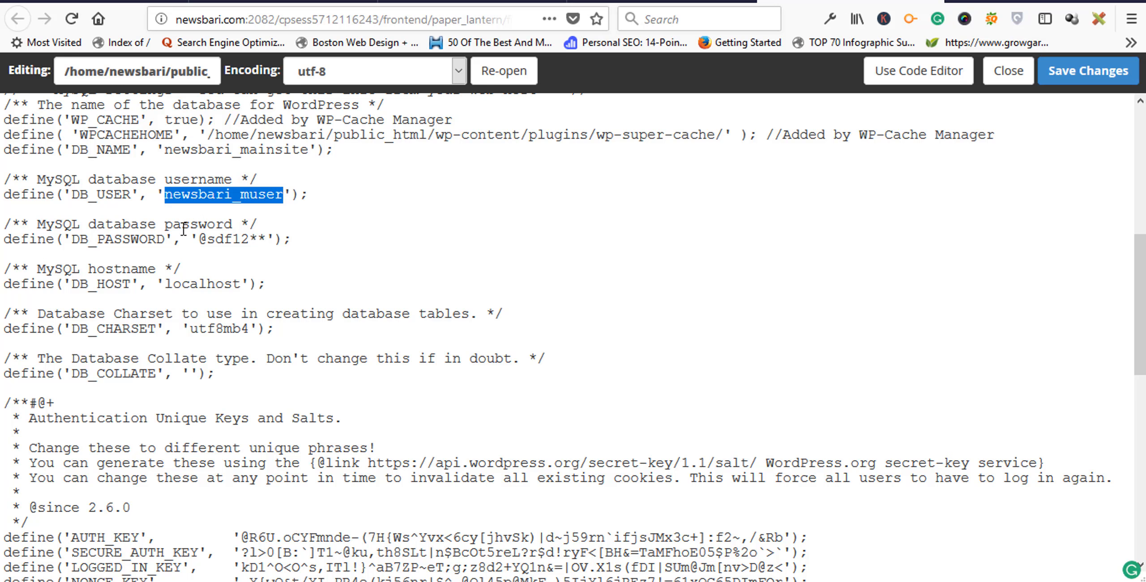
pyautogui.moveTo(197, 238); pyautogui.dragTo(247, 239)
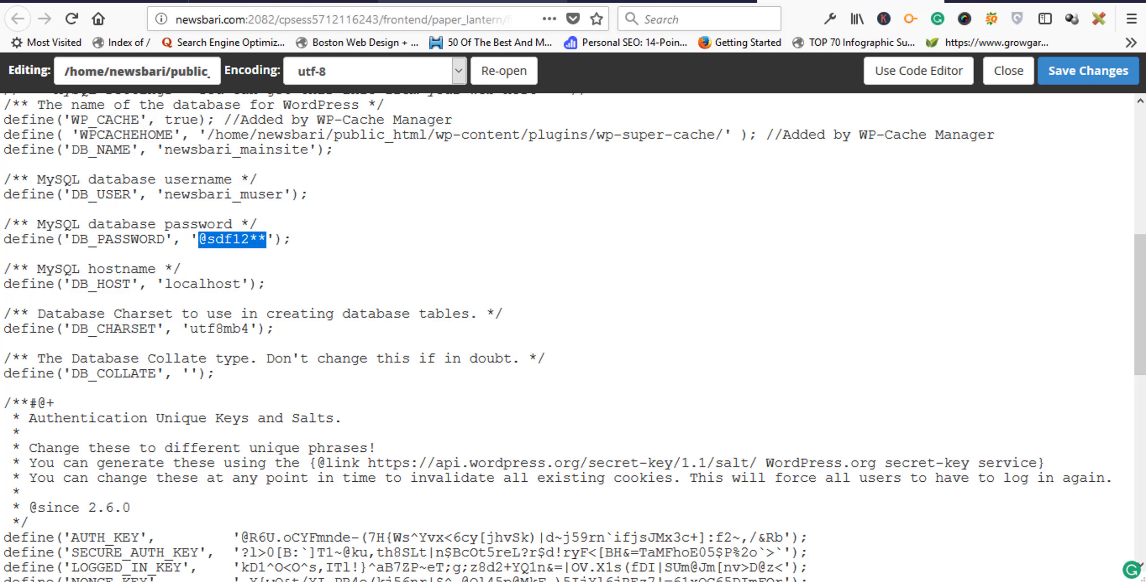
# - Return to the MySQL Databases page and review the database list and the Add New User and Add User To Database forms
pyautogui.click(472, 1)
pyautogui.scroll(5, 286, 423)
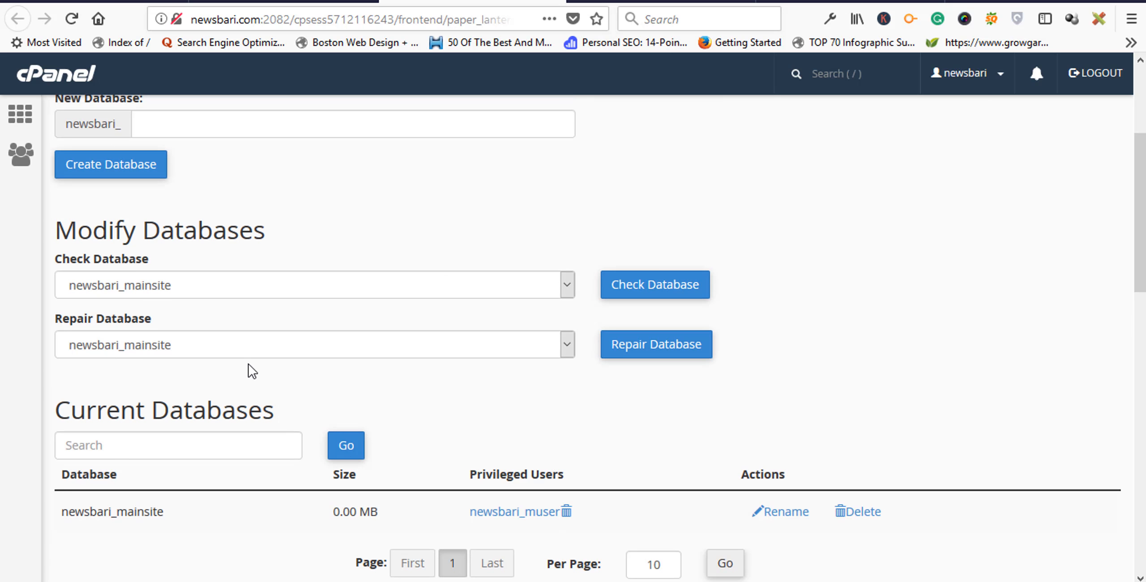
pyautogui.scroll(-8, 251, 370)
pyautogui.scroll(-6, 275, 428)
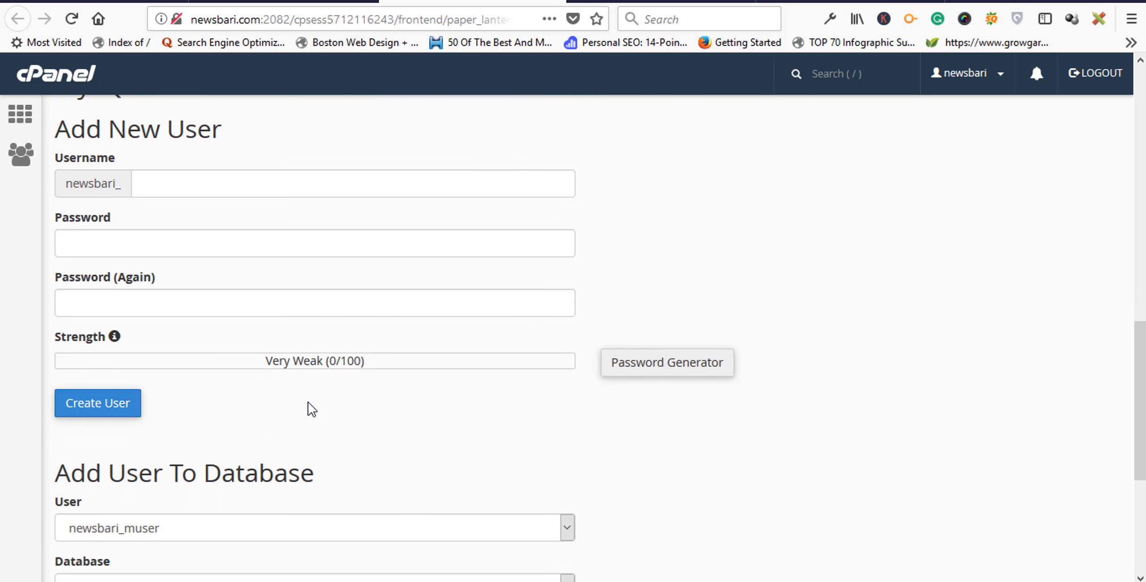
pyautogui.scroll(8, 456, 412)
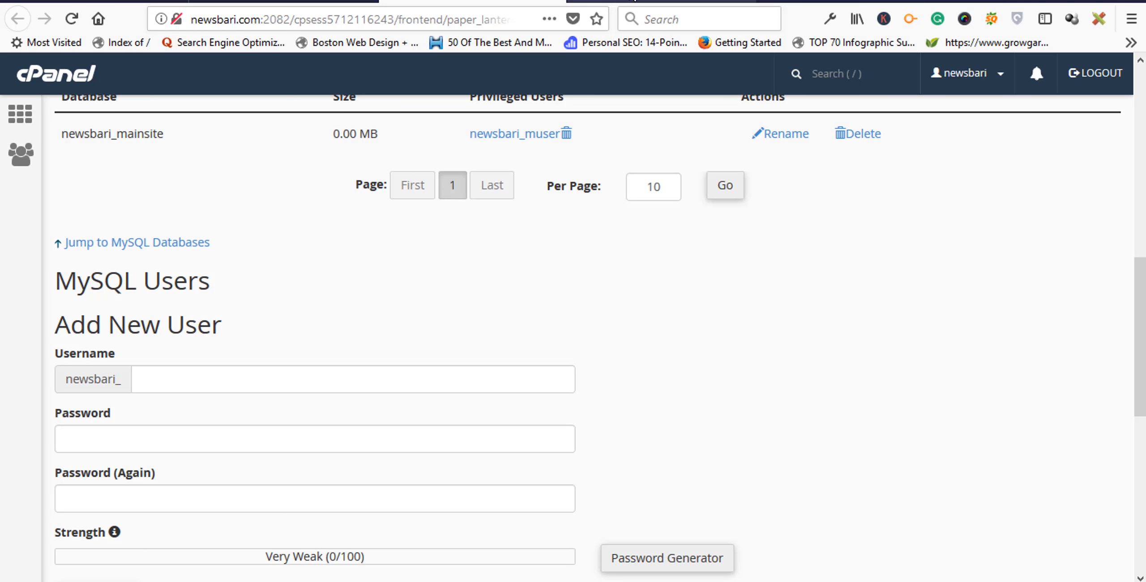
# - Go back to the wp-config.php editor through File Manager and save the file
pyautogui.click(631, 1)
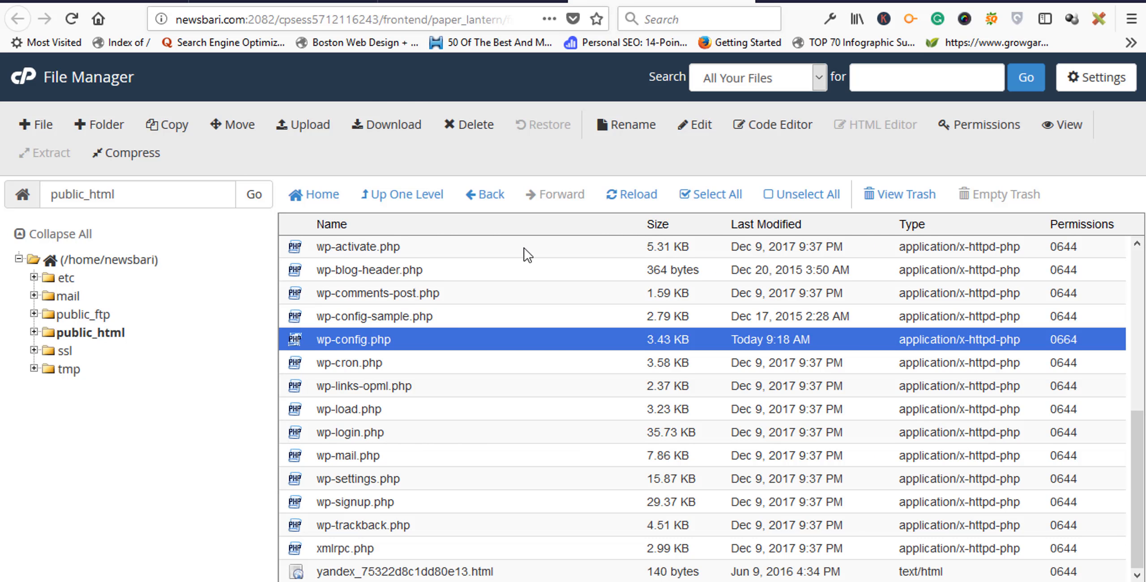
pyautogui.click(679, 140)
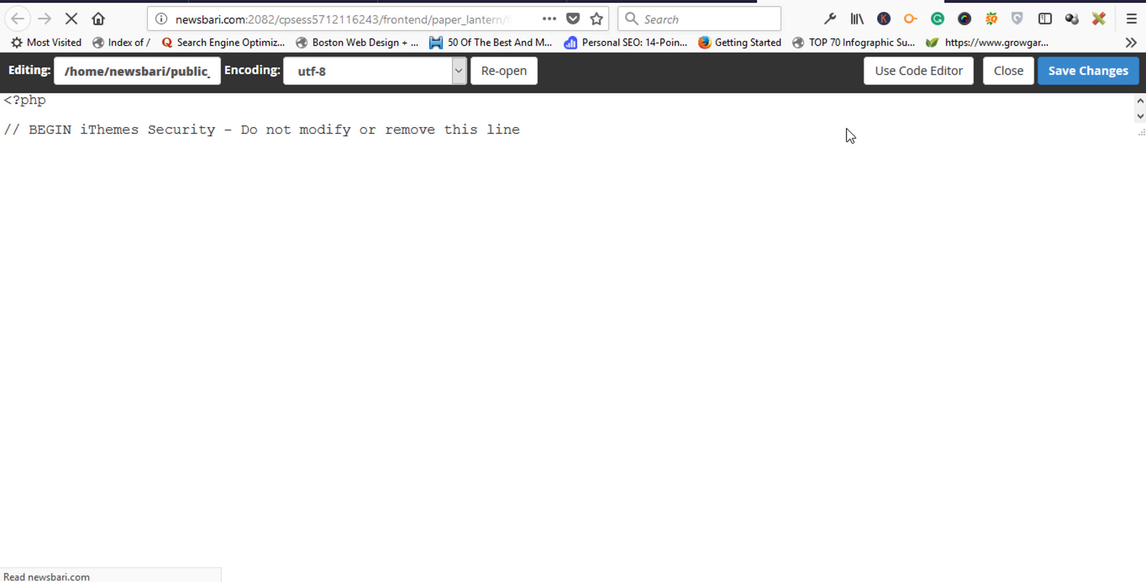
pyautogui.click(1093, 71)
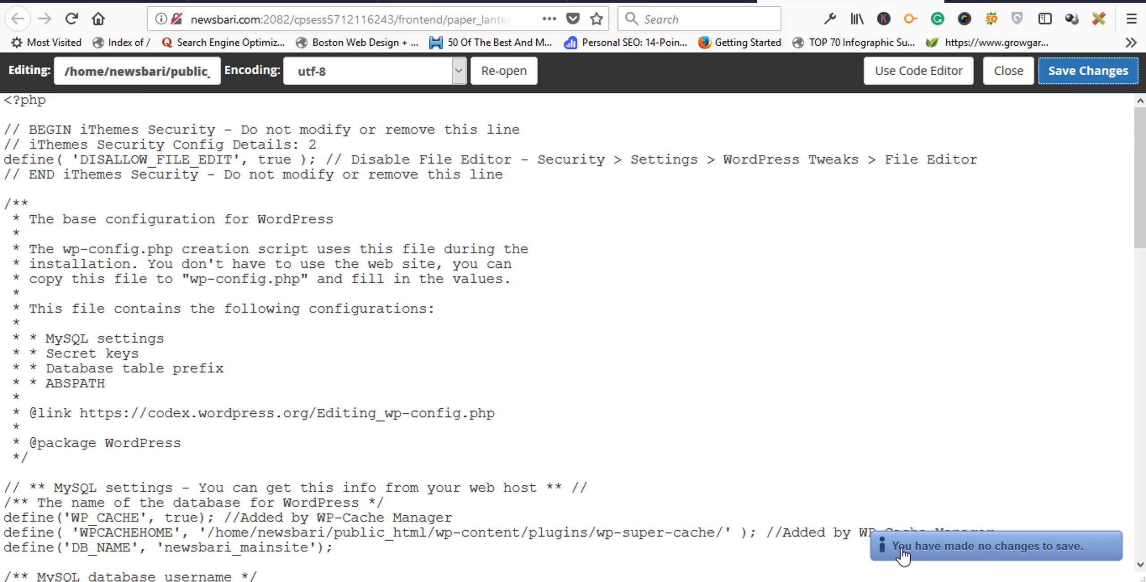
pyautogui.click(1030, 563)
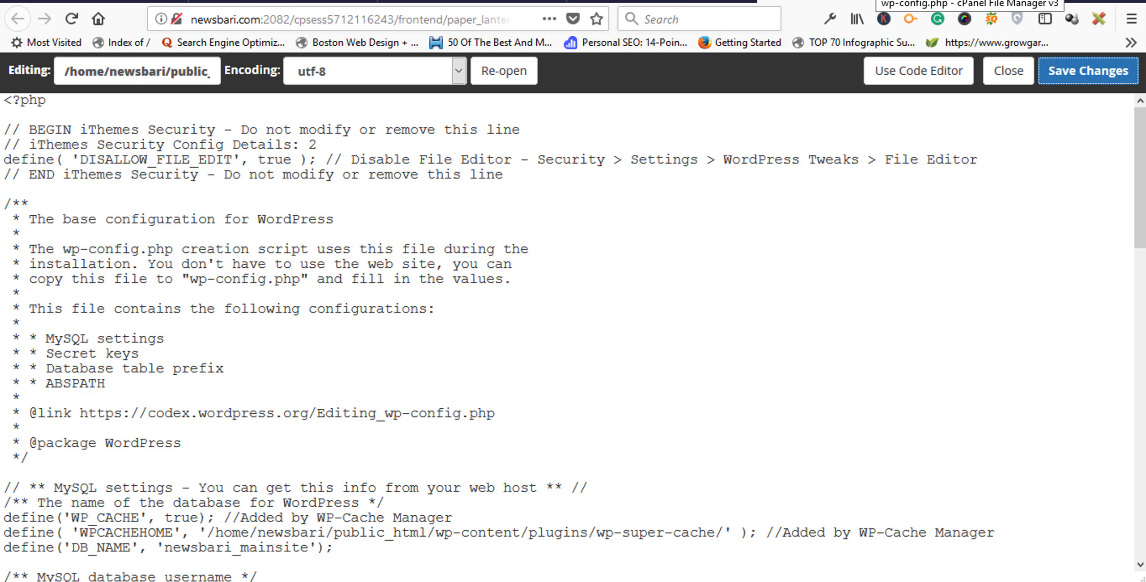
# - Open phpMyAdmin from the cPanel home page and display the table structure of the newsbari_mainsite database
pyautogui.click(712, 1)
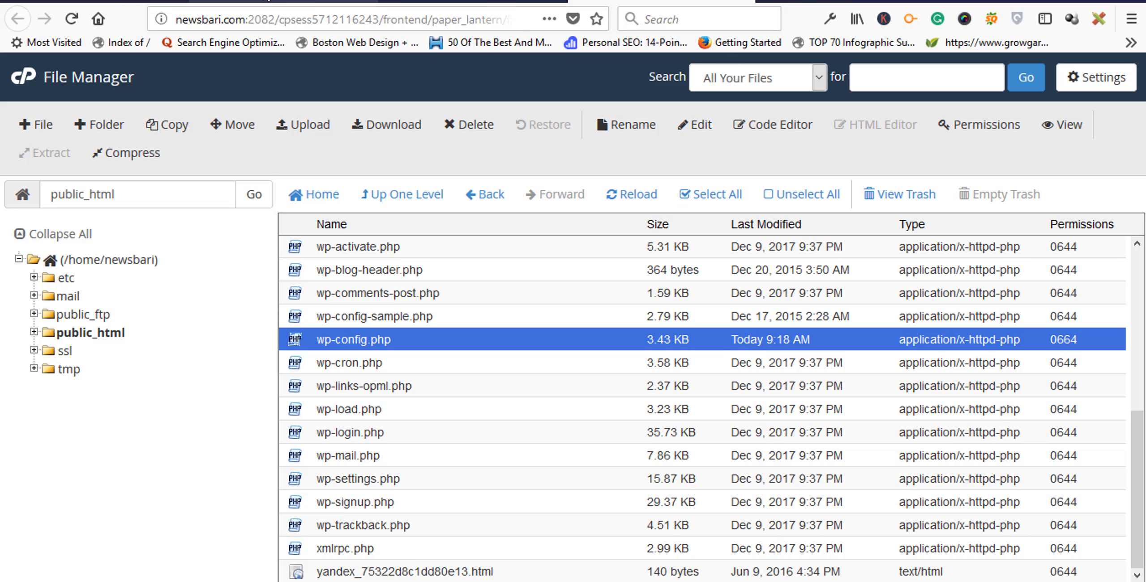
pyautogui.click(283, 1)
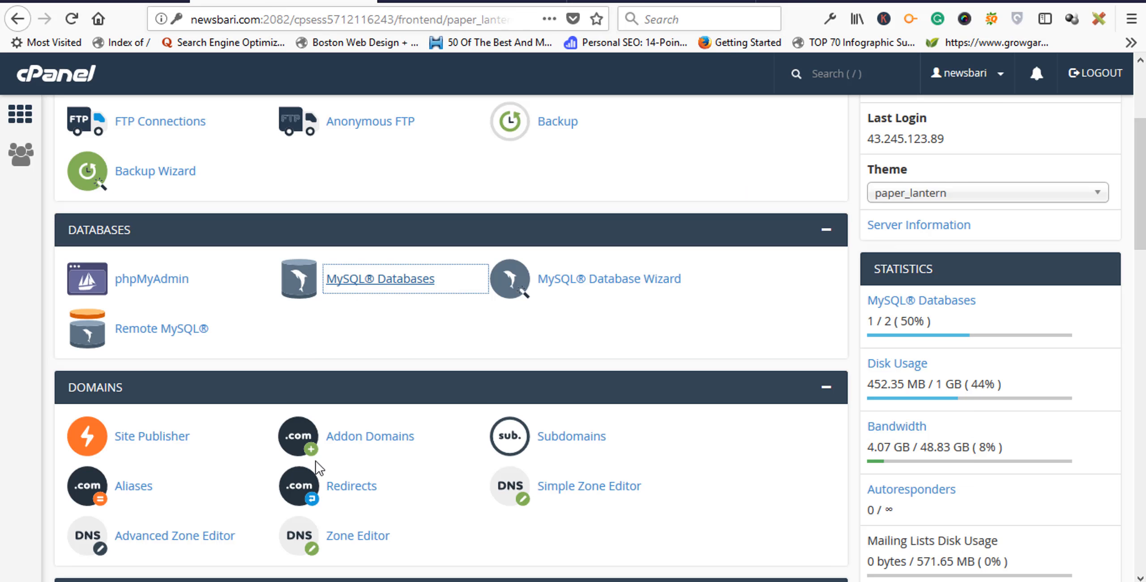
pyautogui.click(149, 282)
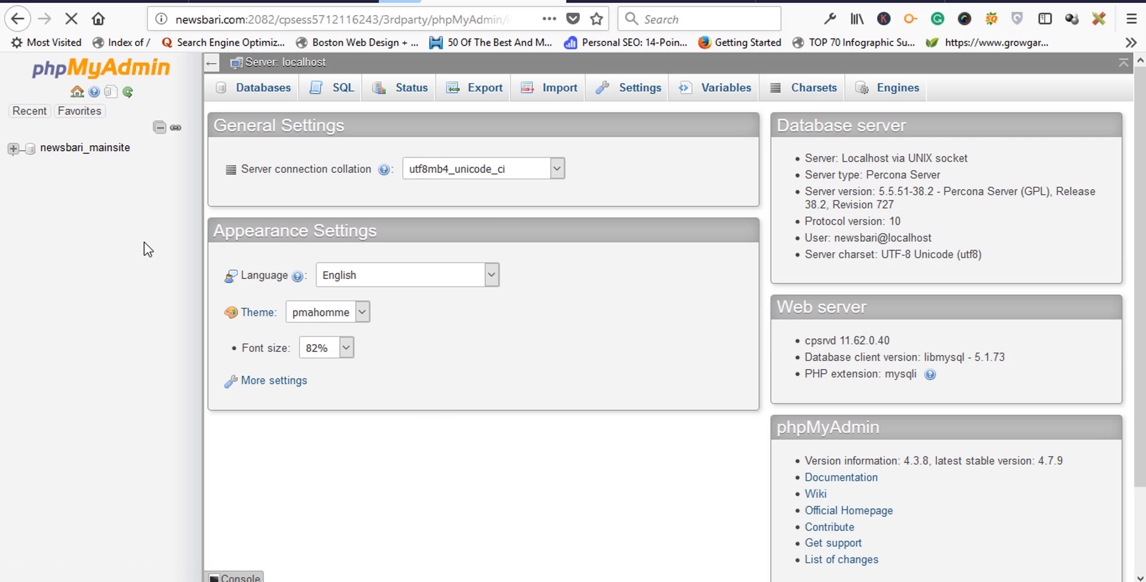
pyautogui.click(14, 148)
pyautogui.scroll(-2, 164, 470)
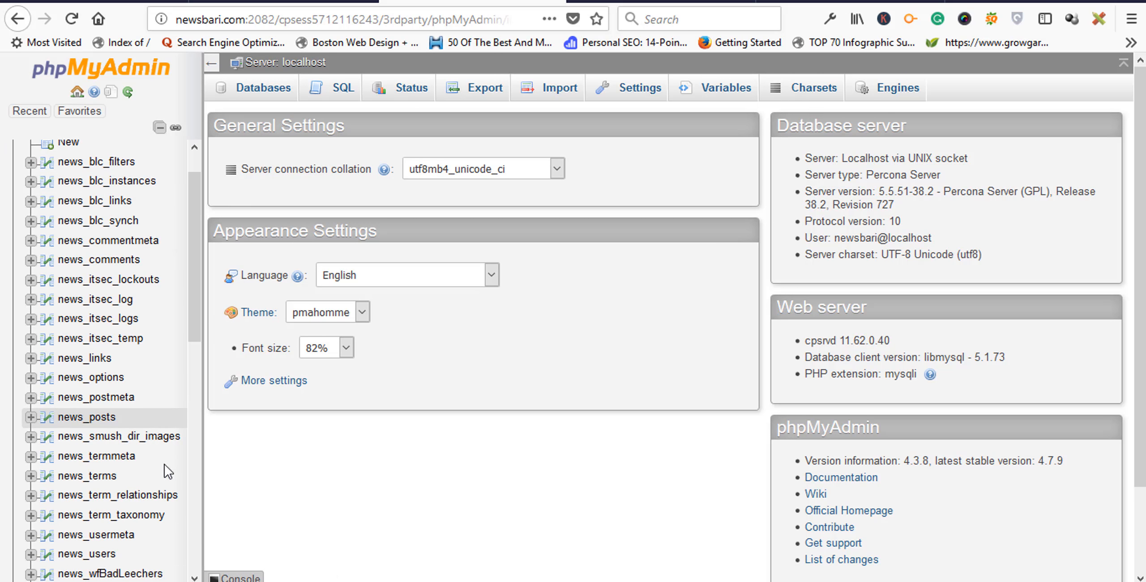
pyautogui.scroll(2, 163, 471)
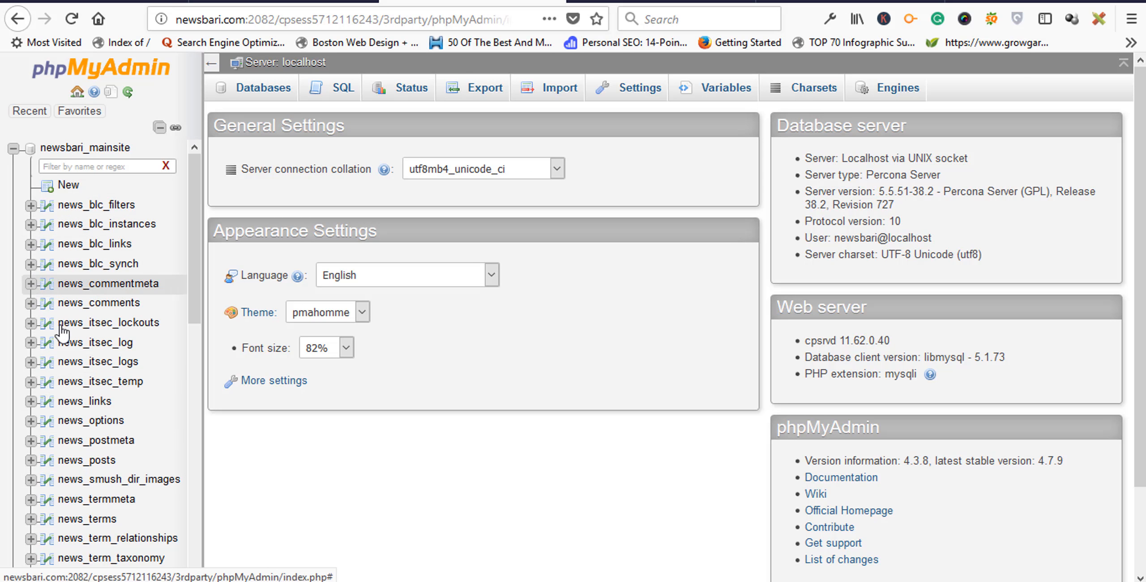
pyautogui.click(88, 151)
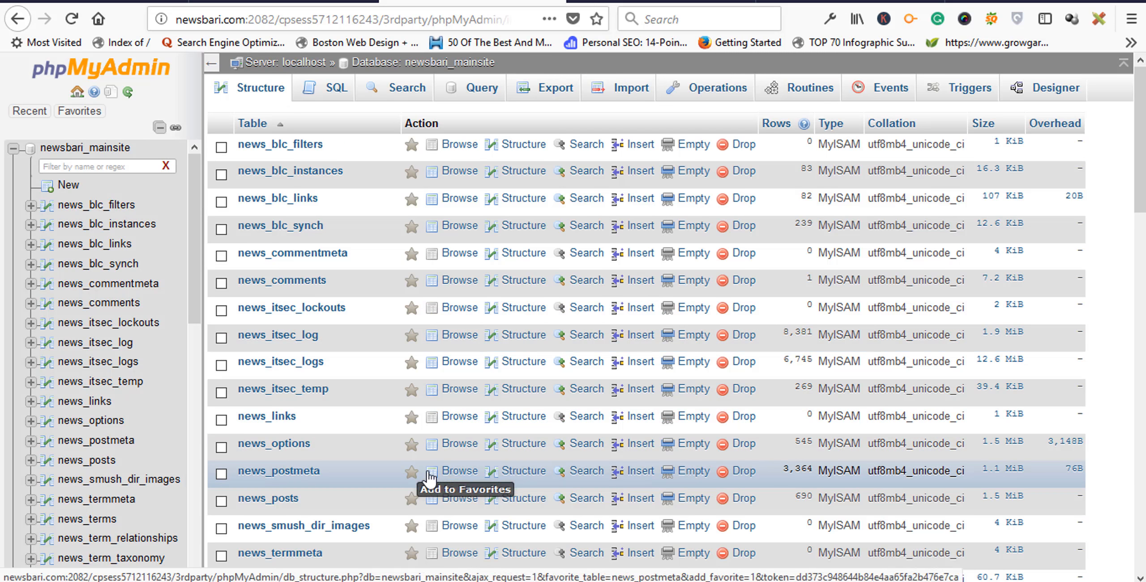
# - Look through the newsbari_mainsite tables and open the import page for that database
pyautogui.scroll(-5, 437, 474)
pyautogui.scroll(-5, 425, 506)
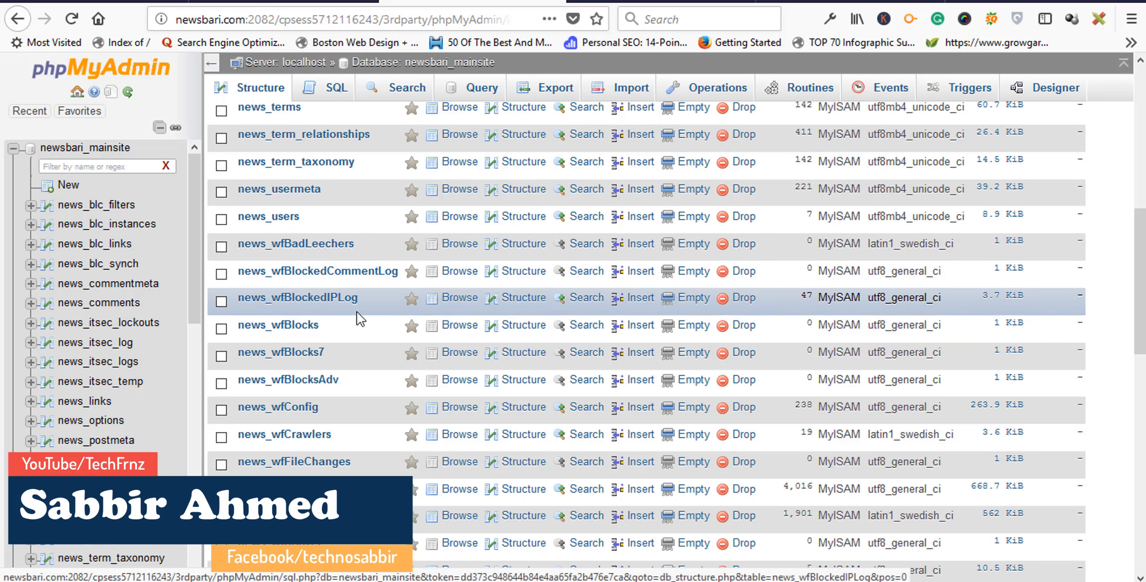
pyautogui.scroll(5, 362, 394)
pyautogui.scroll(3, 380, 445)
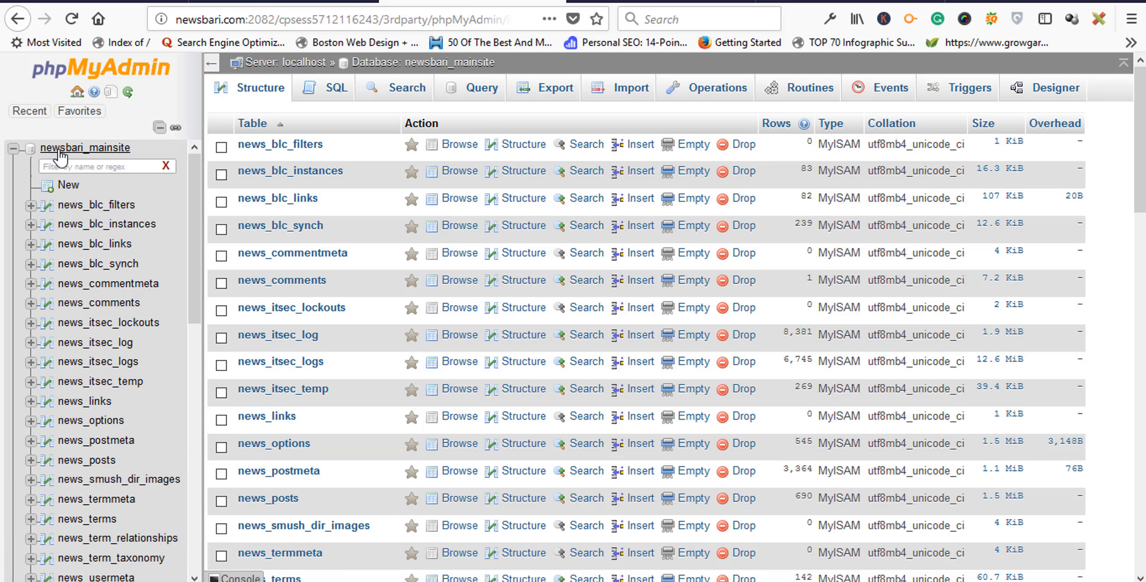
pyautogui.click(621, 94)
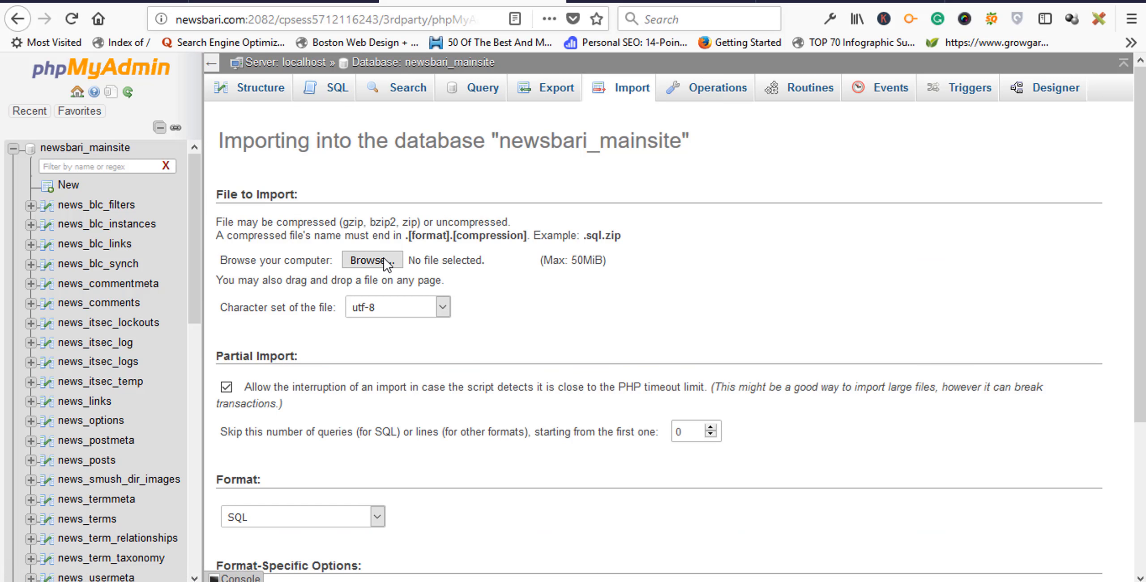
# - Choose newsbari_sagor.sql.gz as the file to import into newsbari_mainsite and review the import options without running the import
pyautogui.click(371, 260)
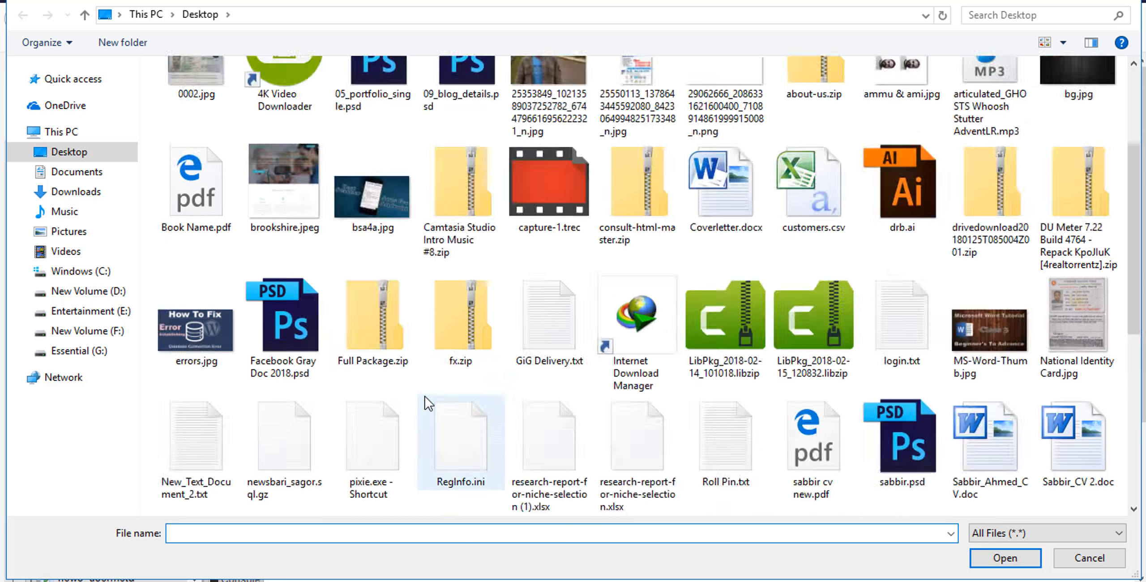
pyautogui.scroll(-3, 427, 403)
pyautogui.doubleClick(291, 214)
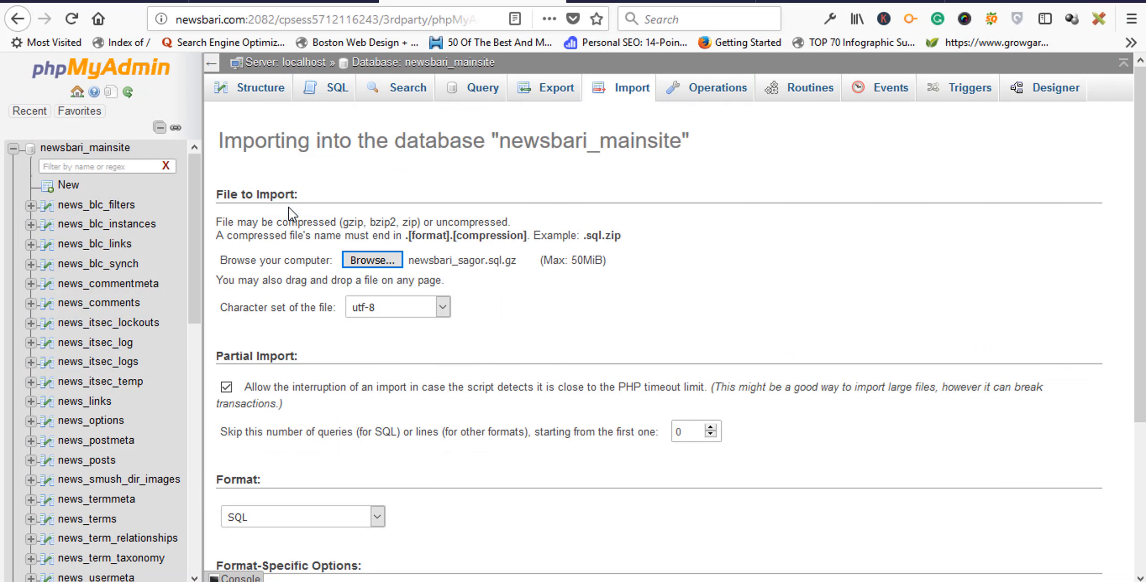
pyautogui.scroll(-5, 434, 403)
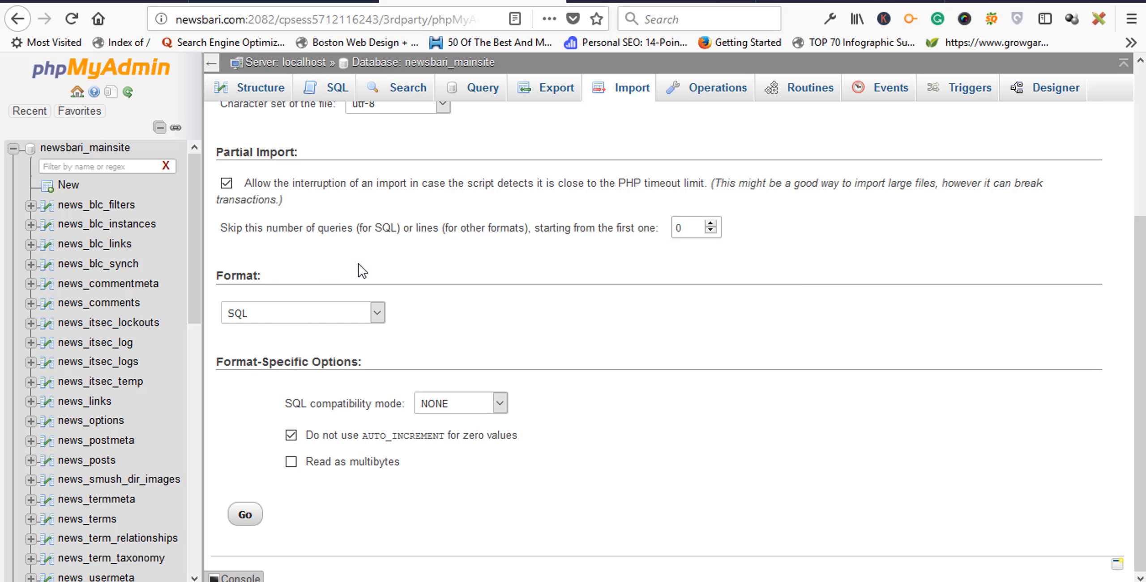
pyautogui.scroll(5, 362, 271)
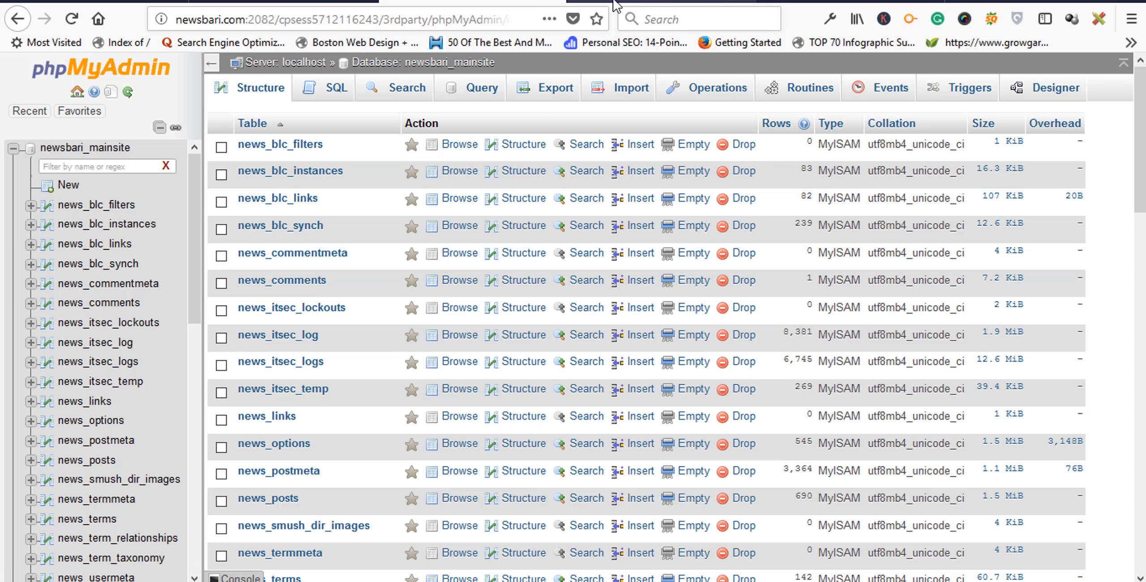
# - Return to the cPanel MySQL Databases page and look over the current databases
pyautogui.click(329, 4)
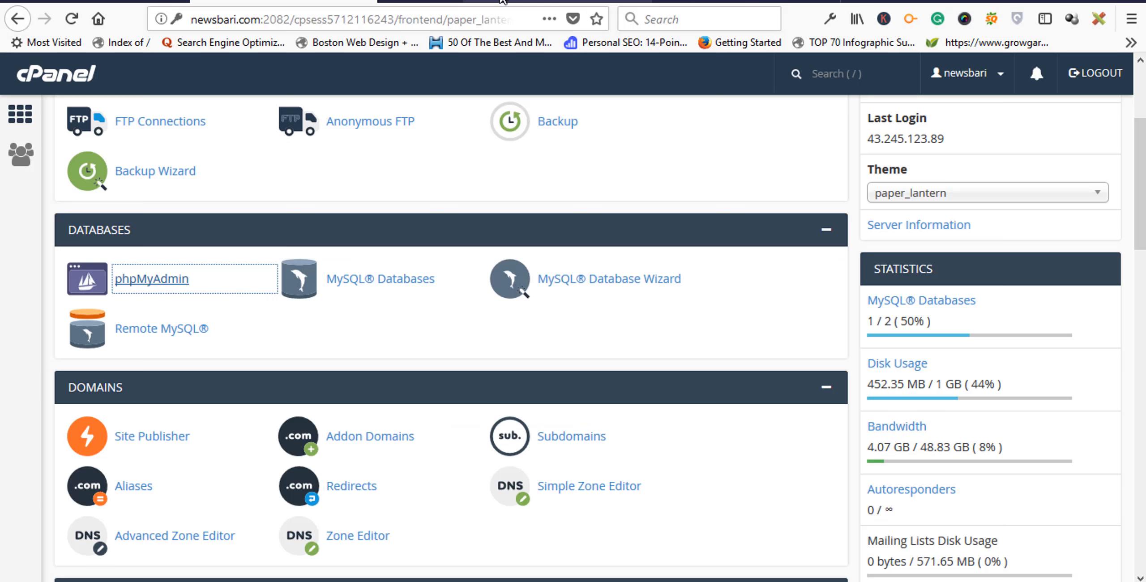
pyautogui.click(657, 4)
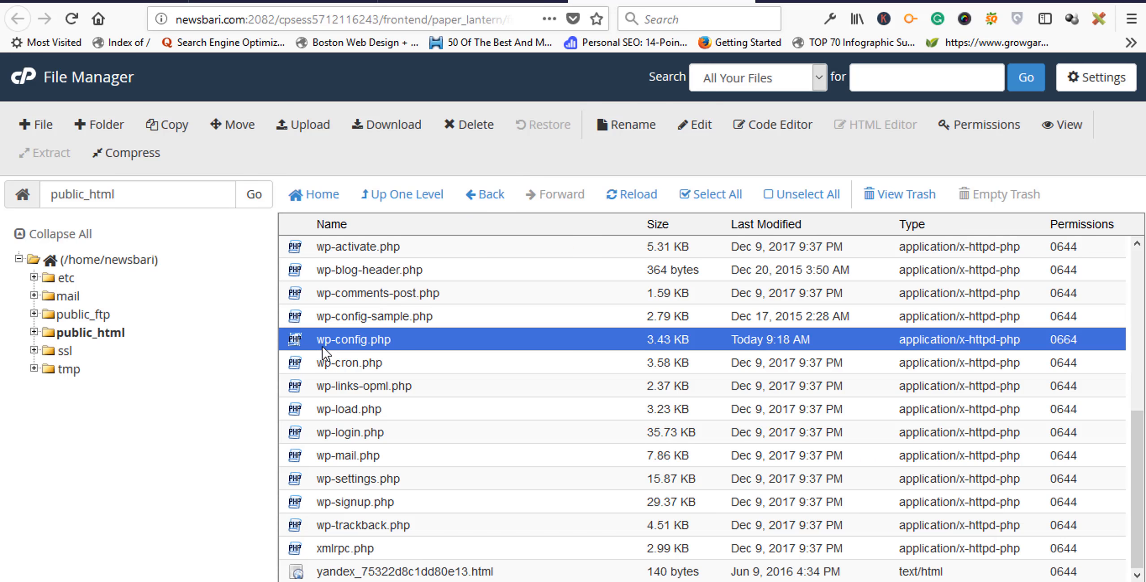
pyautogui.click(475, 5)
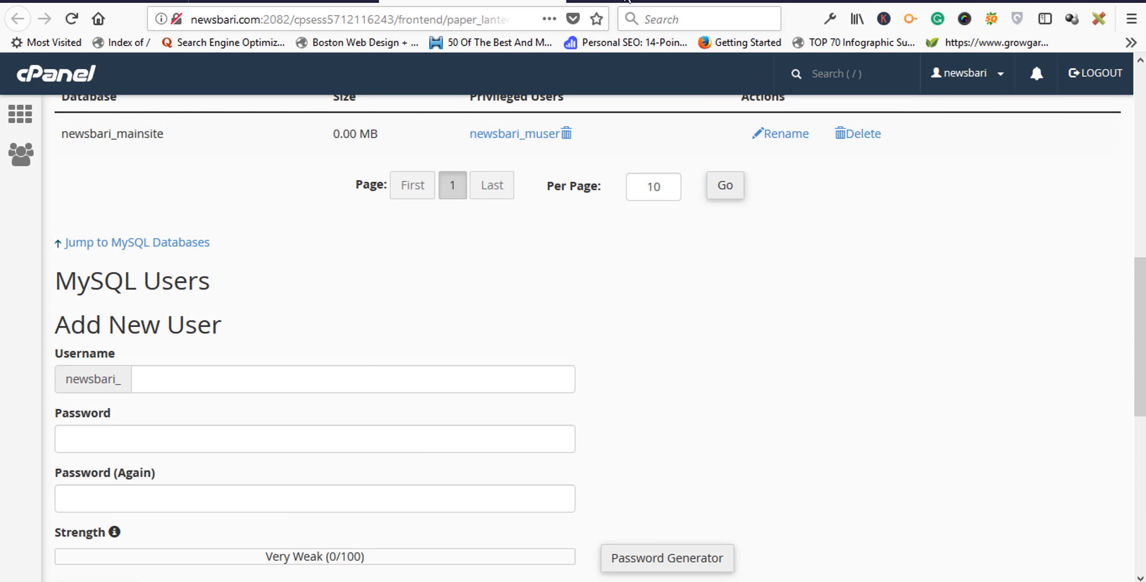
pyautogui.scroll(7, 312, 380)
pyautogui.scroll(-4, 320, 313)
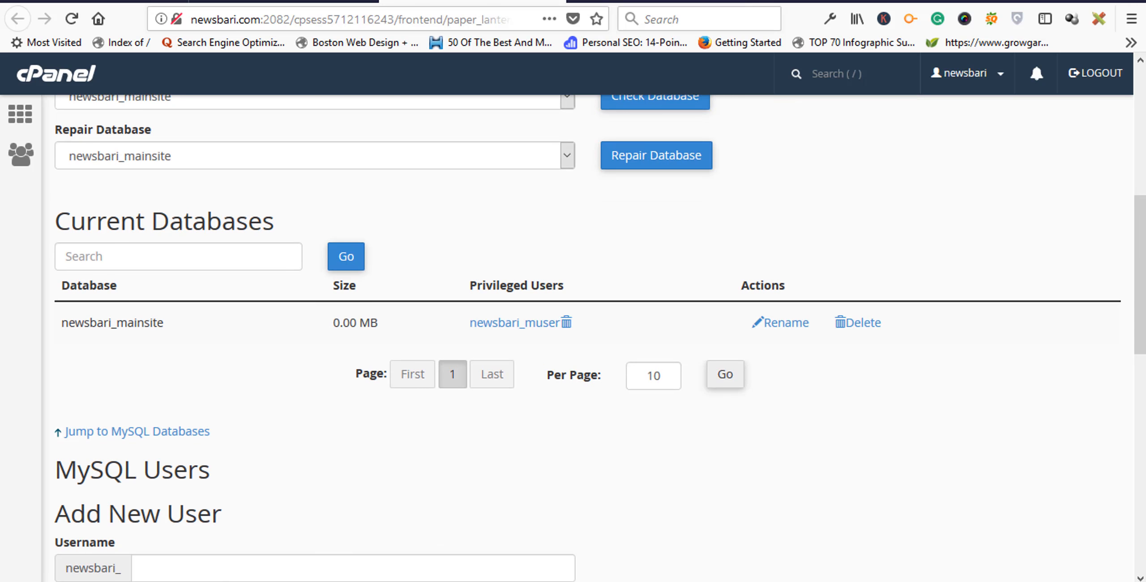
# - View the screenshot of the site's database connection error in Photos and close that window
pyautogui.click(529, 500)
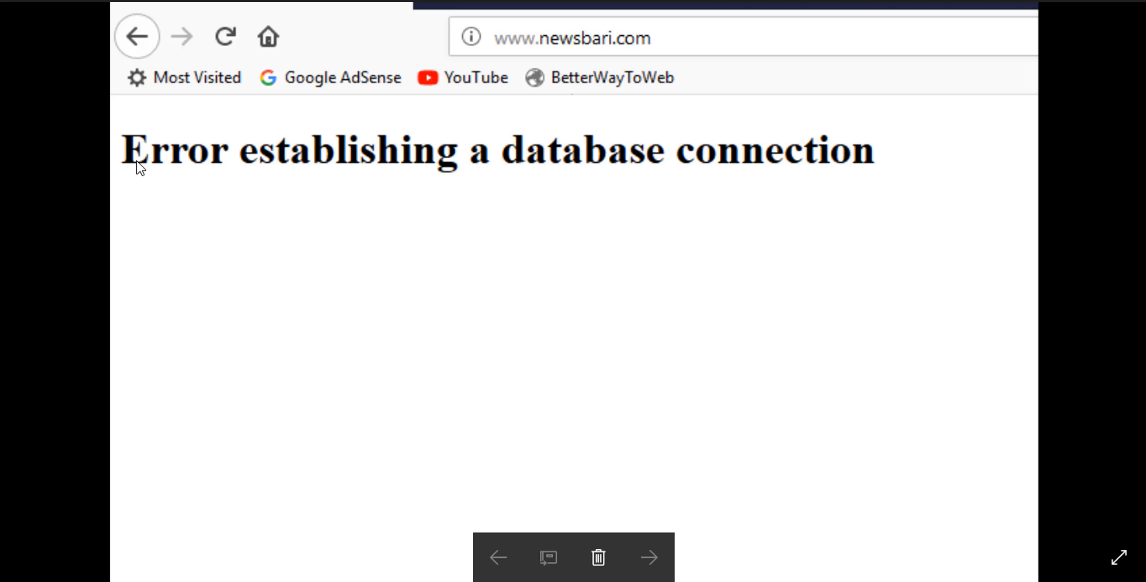
pyautogui.click(1133, 4)
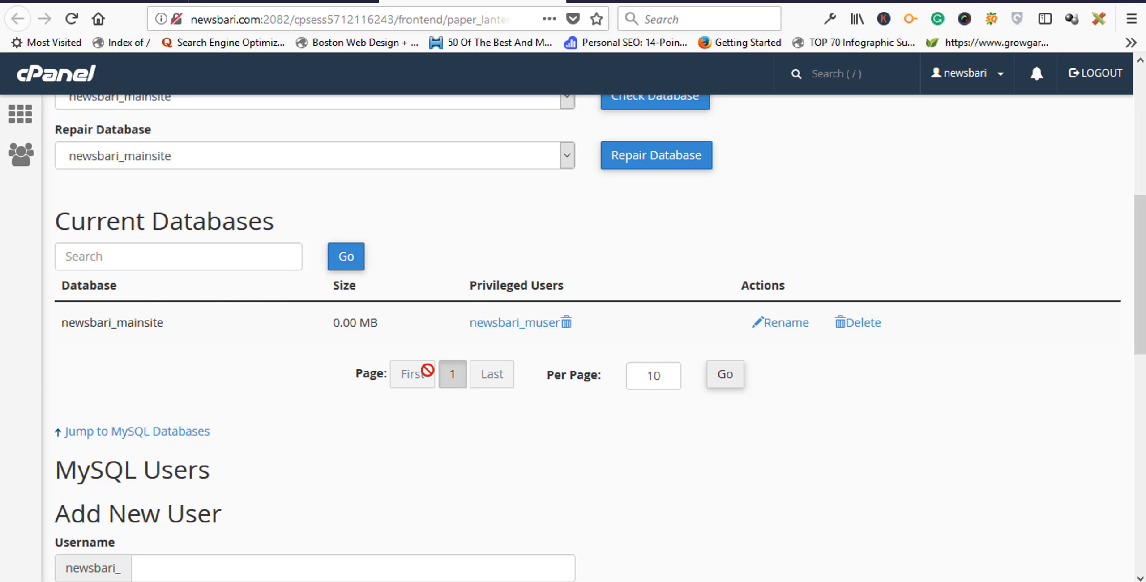
pyautogui.rightClick(383, 580)
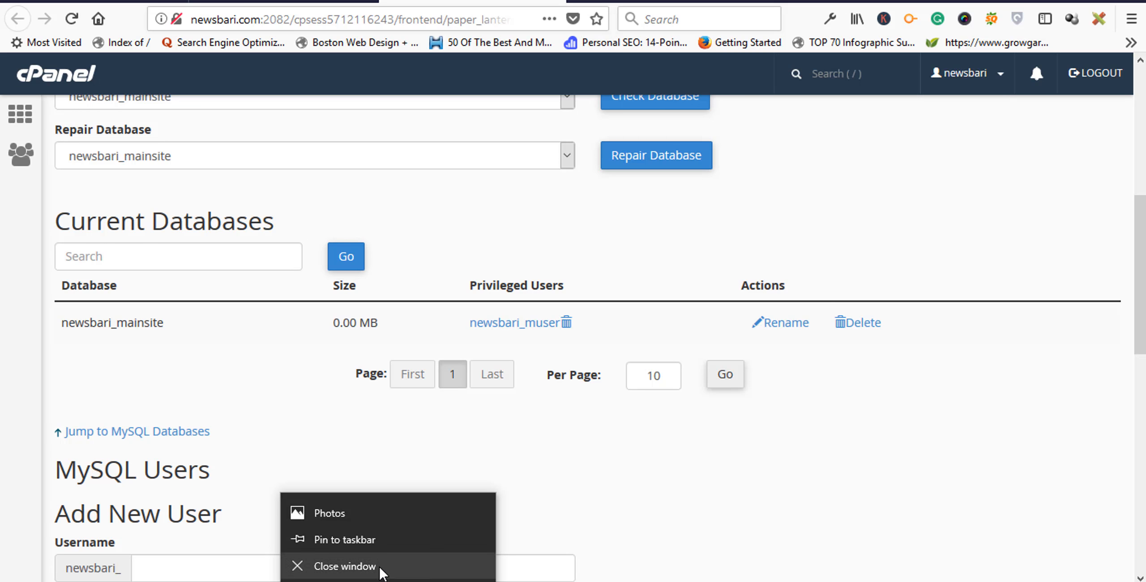
pyautogui.click(379, 568)
# - Run the database repair on newsbari_mainsite from the MySQL Databases page
pyautogui.scroll(8, 312, 315)
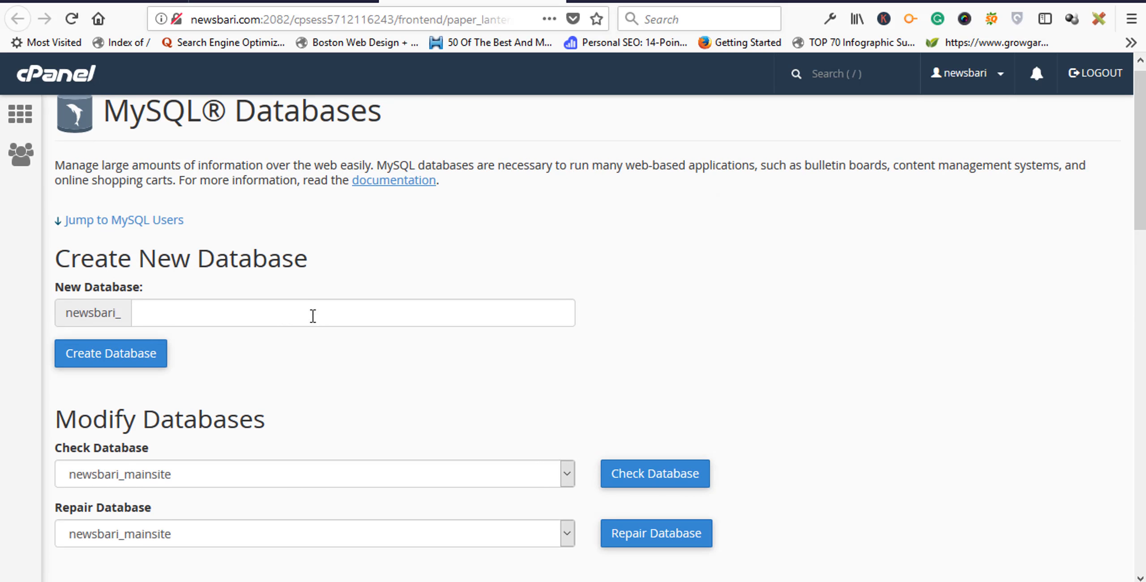
pyautogui.scroll(-14, 305, 228)
pyautogui.scroll(-5, 308, 258)
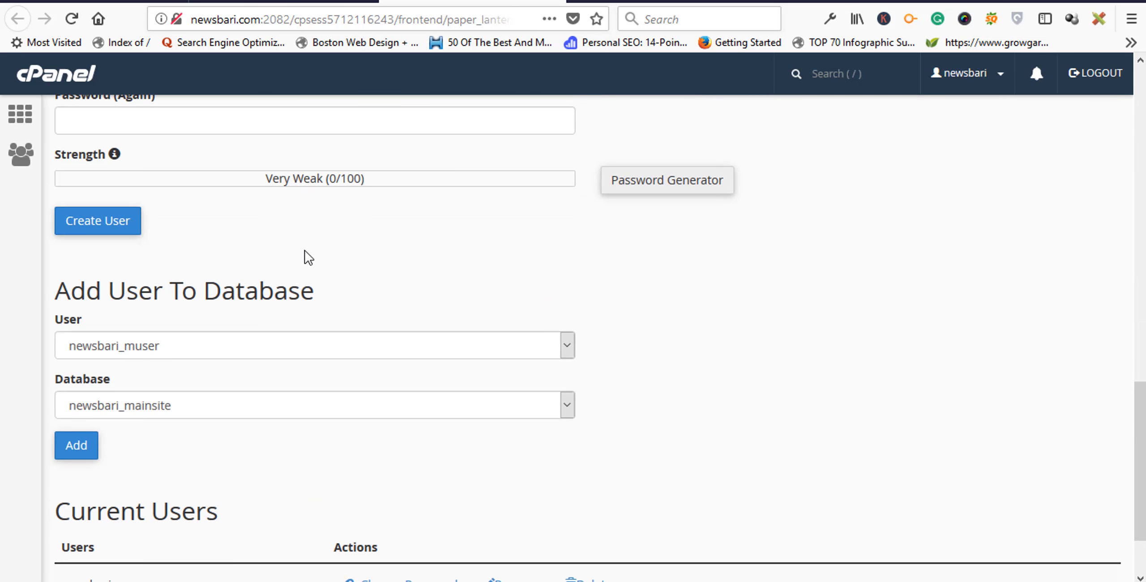
pyautogui.scroll(15, 308, 272)
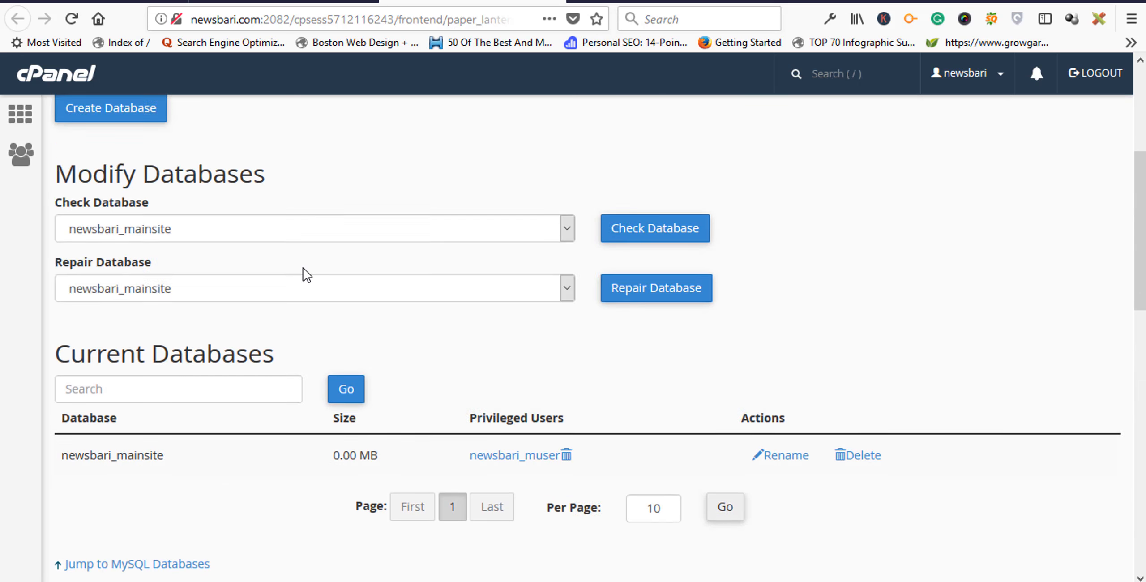
pyautogui.scroll(-3, 299, 292)
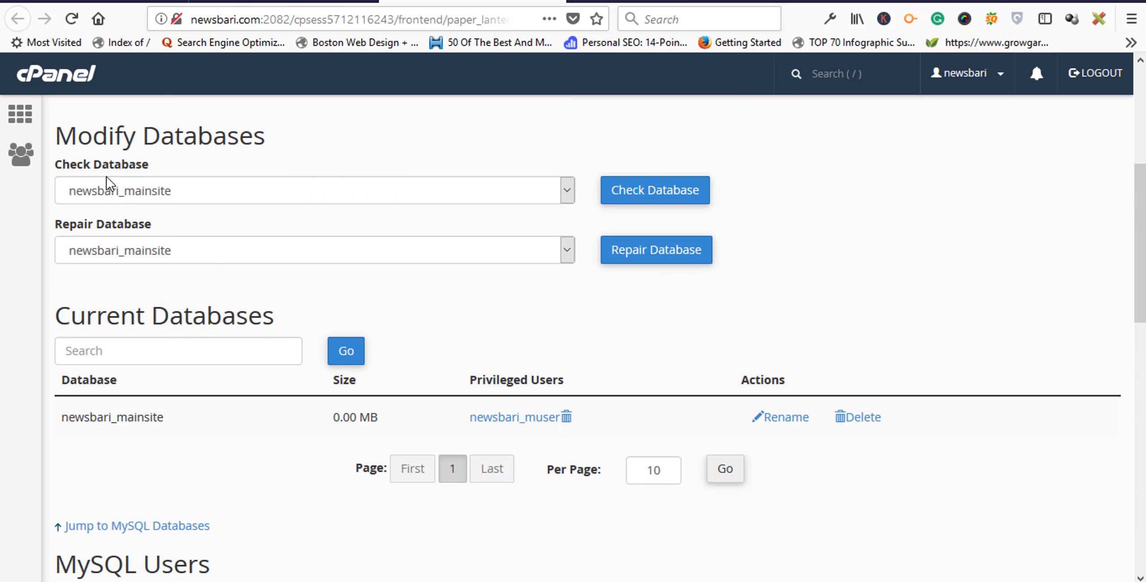
pyautogui.click(504, 247)
pyautogui.click(489, 260)
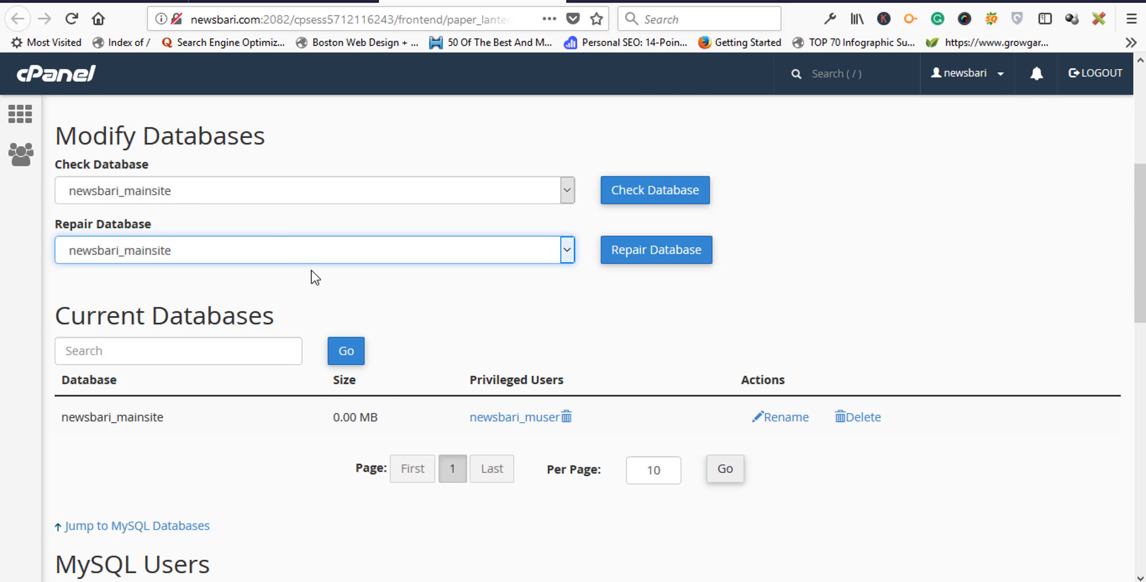
pyautogui.click(349, 251)
pyautogui.click(380, 257)
pyautogui.click(626, 249)
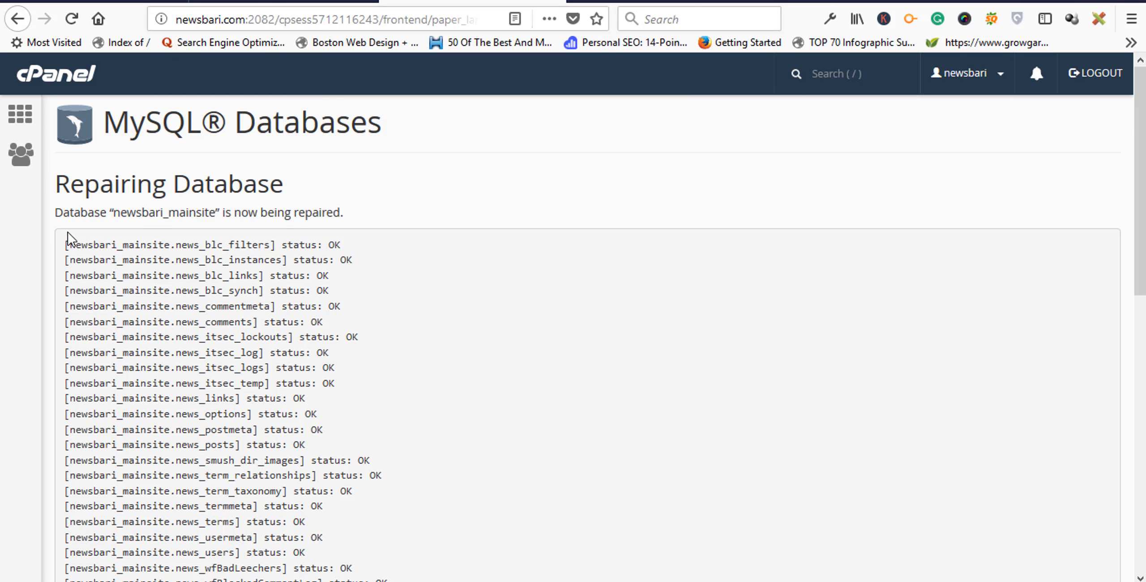
# - Read through the repair status of every newsbari_mainsite table and return to the MySQL Databases page
pyautogui.moveTo(87, 213); pyautogui.dragTo(402, 258)
pyautogui.scroll(-8, 394, 405)
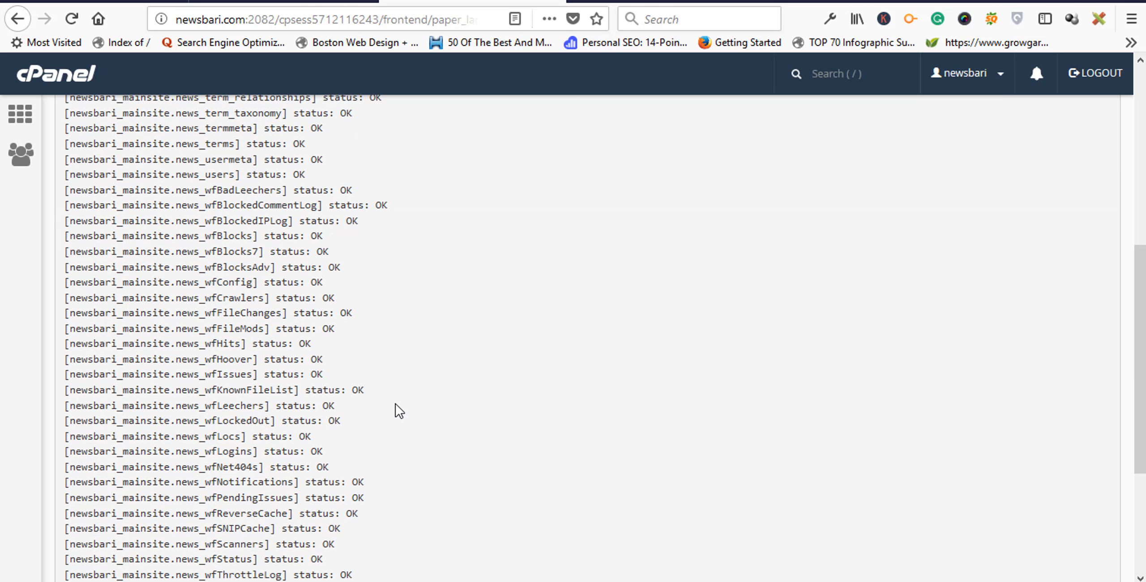
pyautogui.scroll(6, 394, 404)
pyautogui.scroll(-6, 394, 412)
pyautogui.scroll(-5, 398, 414)
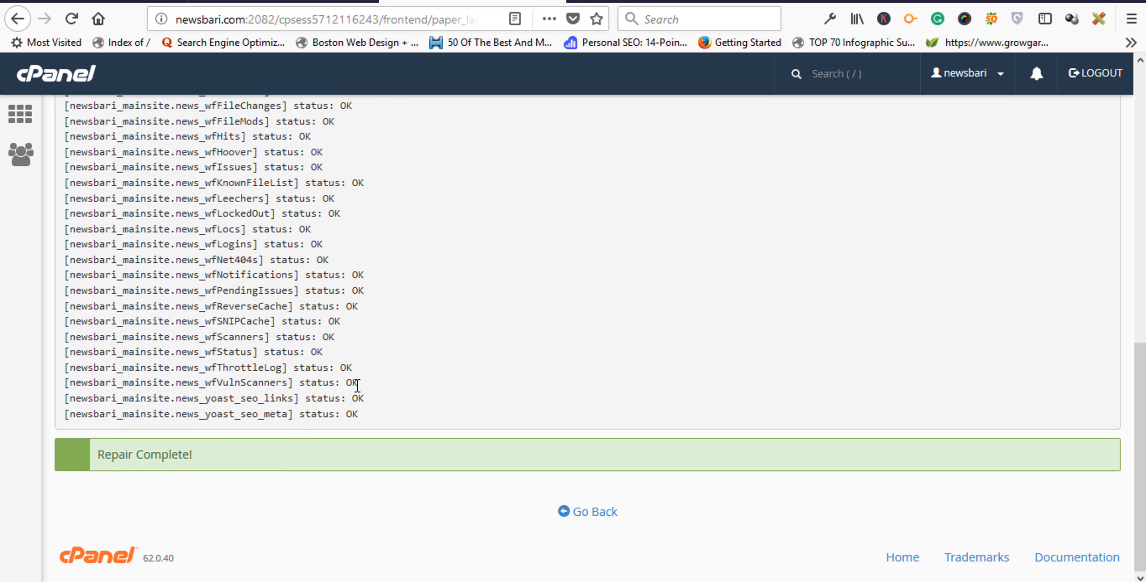
pyautogui.click(588, 513)
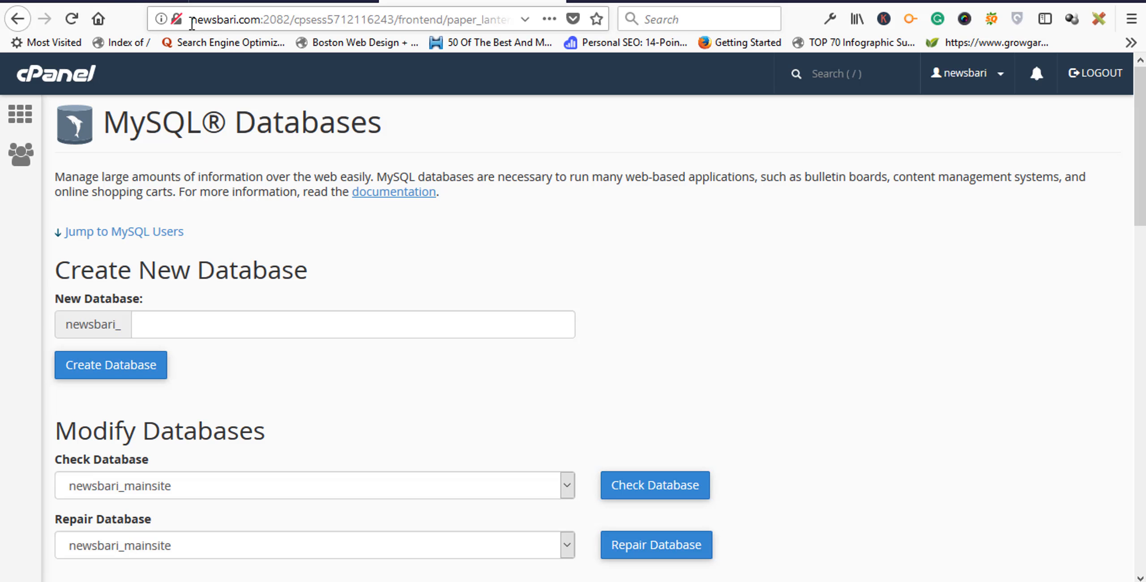
# - Copy the domain newsbari.com from the current address and load the site in a new browser tab
pyautogui.moveTo(262, 20); pyautogui.dragTo(191, 21)
pyautogui.hotkey('ctrl', 'c')
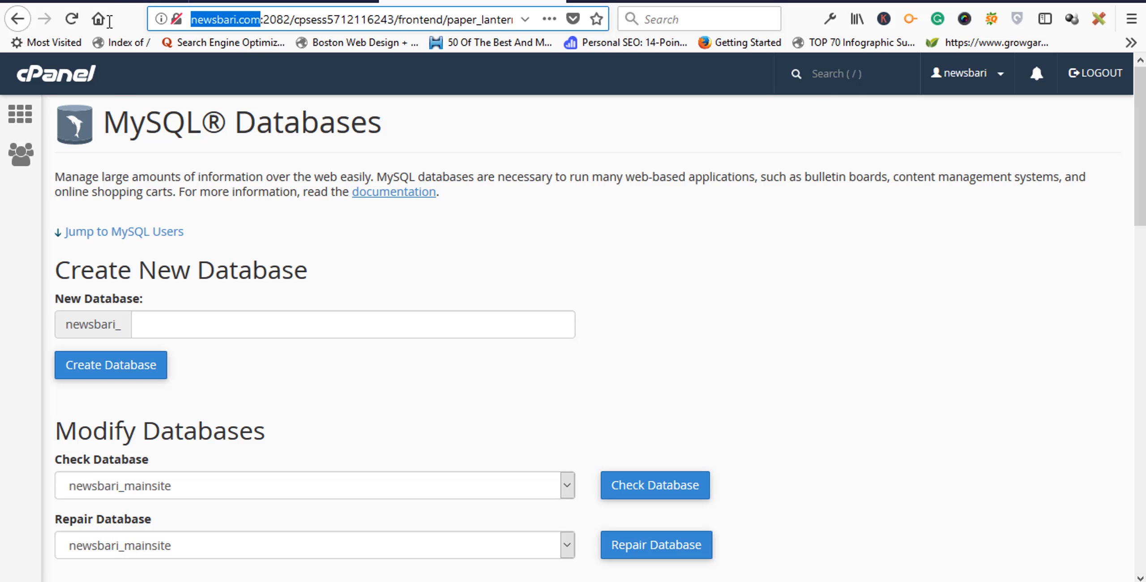
pyautogui.hotkey('ctrl', 't')
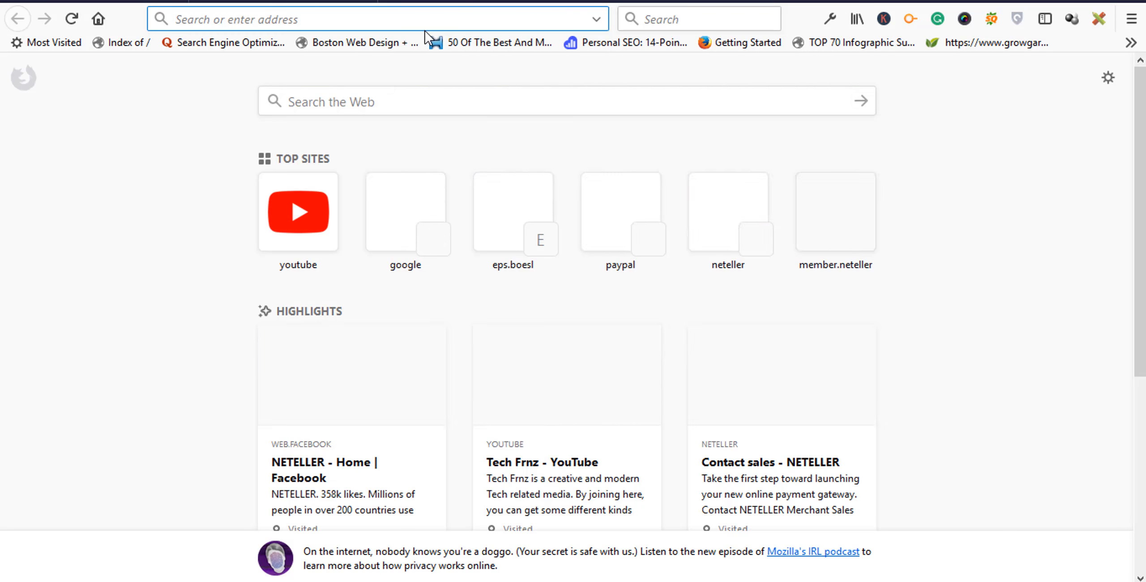
pyautogui.hotkey('ctrl', 'v')
pyautogui.press('Return')
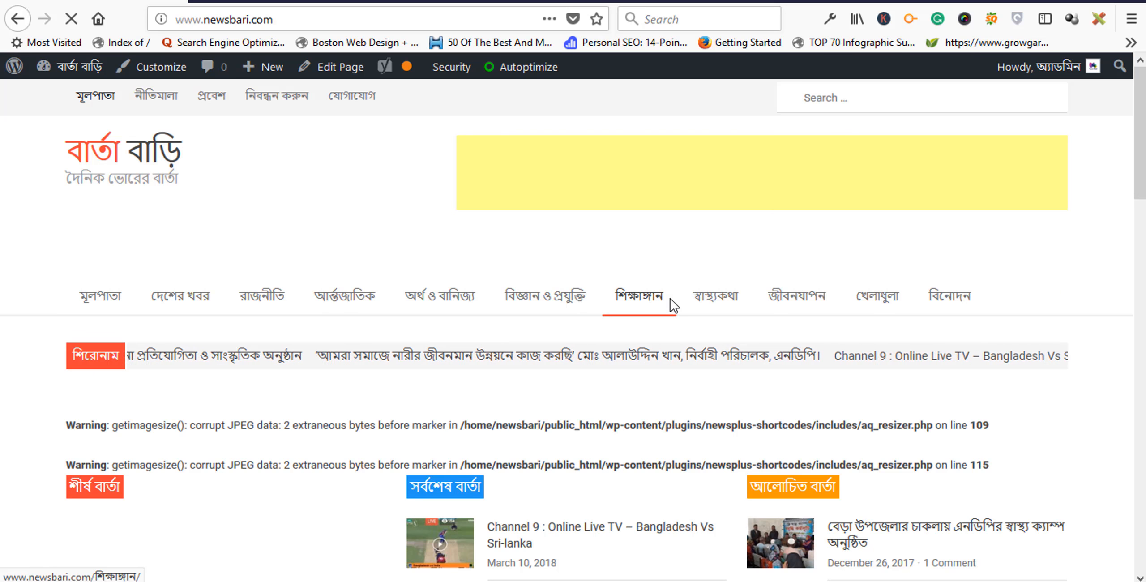
# - Look through the newsbari.com homepage and its news sections to check that the content loads
pyautogui.scroll(-1, 529, 269)
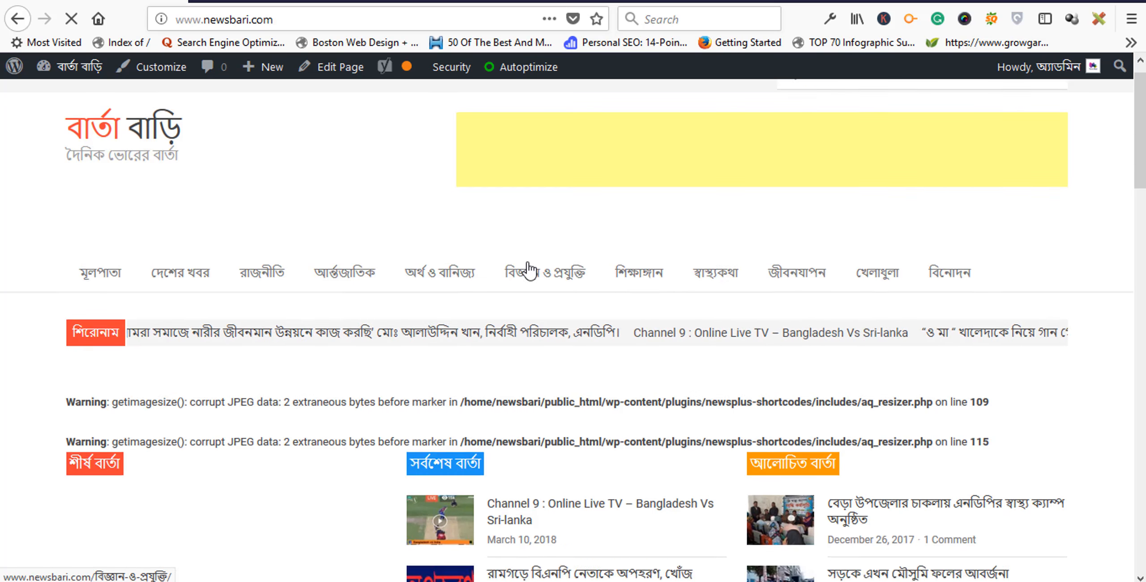
pyautogui.scroll(-10, 530, 270)
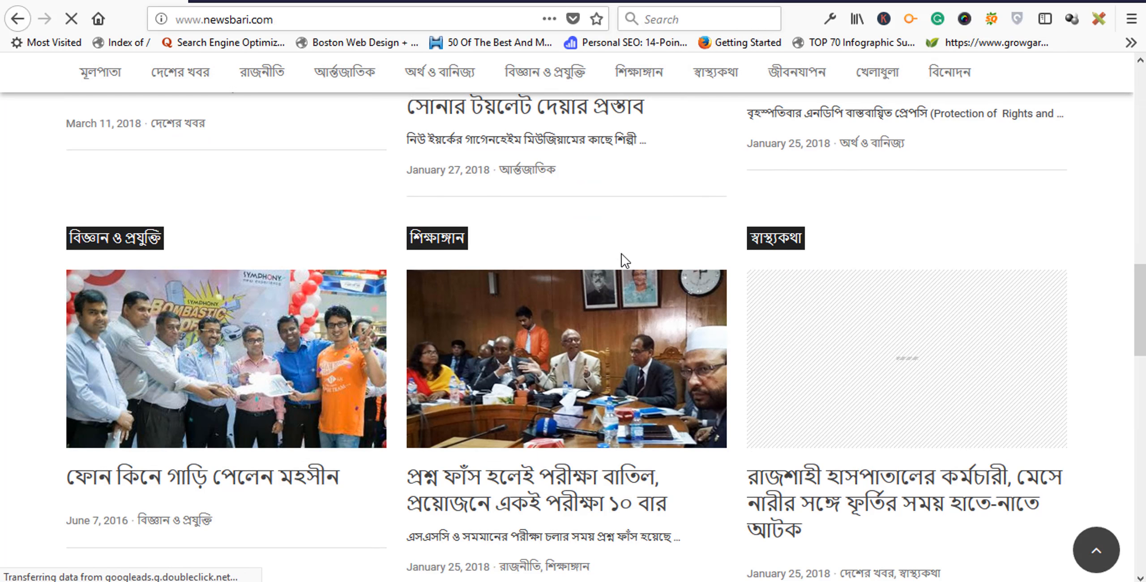
pyautogui.scroll(8, 622, 259)
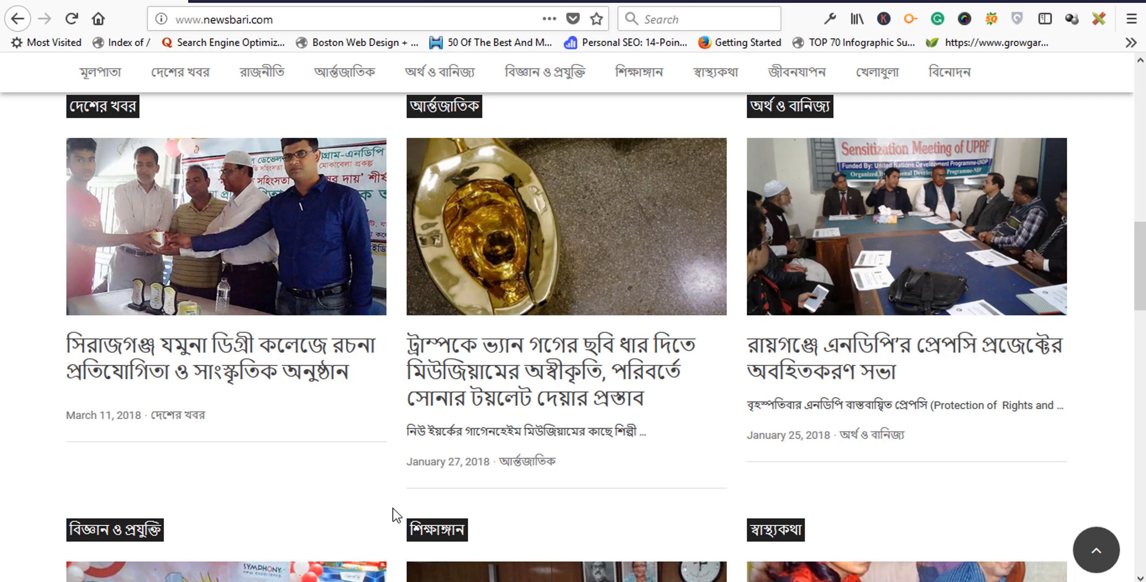
pyautogui.scroll(5, 396, 515)
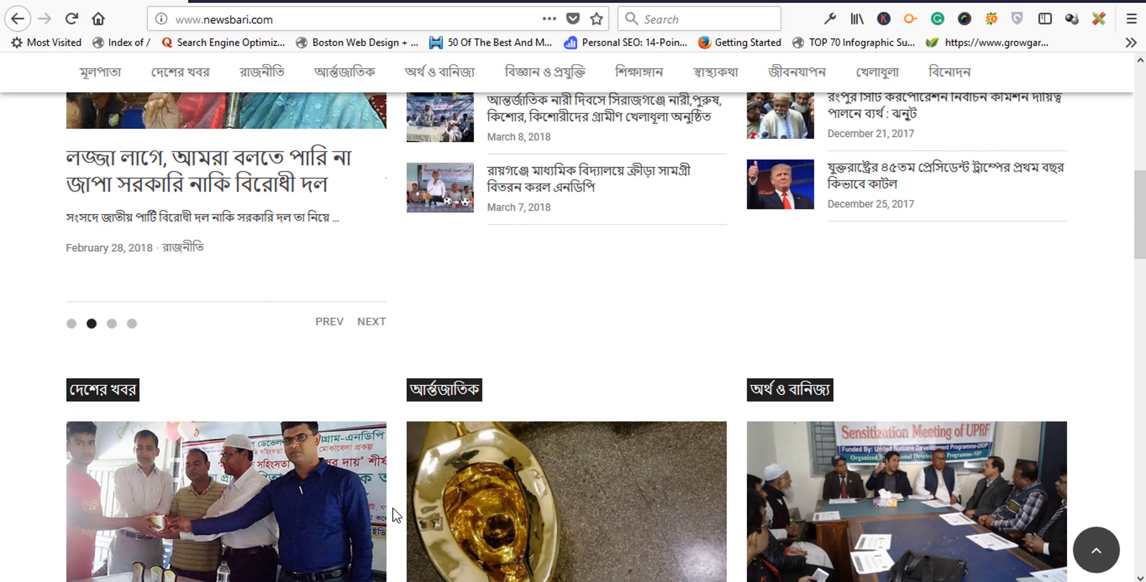
pyautogui.scroll(-5, 397, 515)
pyautogui.scroll(9, 397, 515)
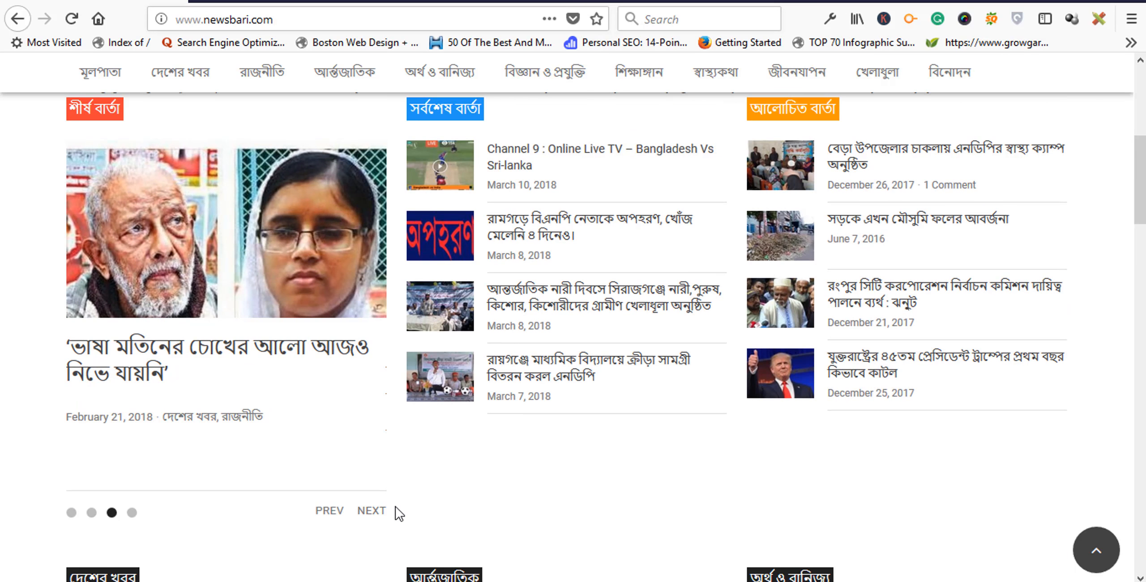
pyautogui.scroll(7, 398, 511)
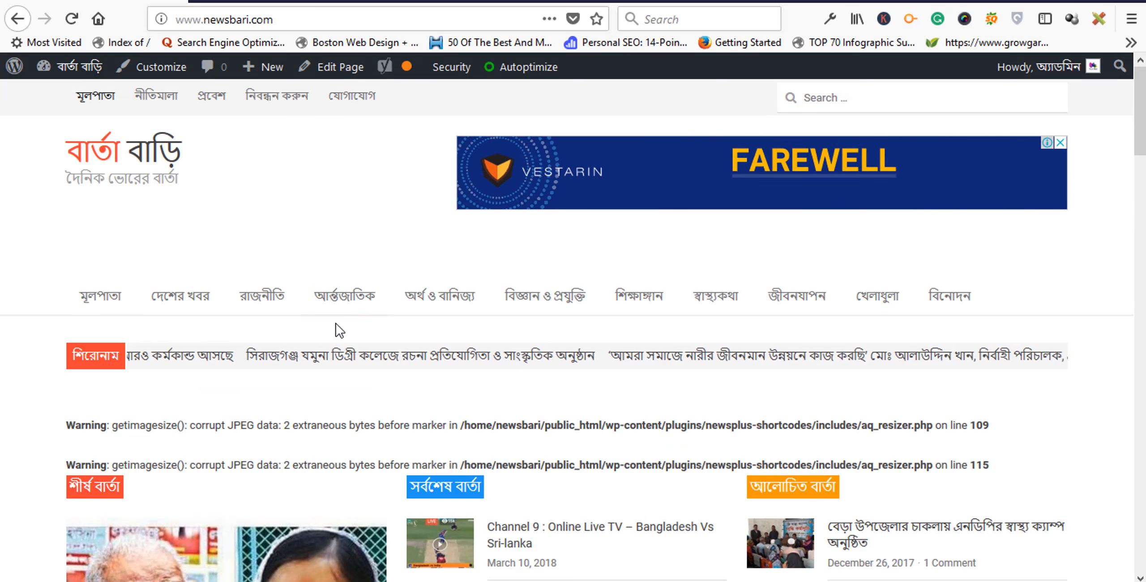